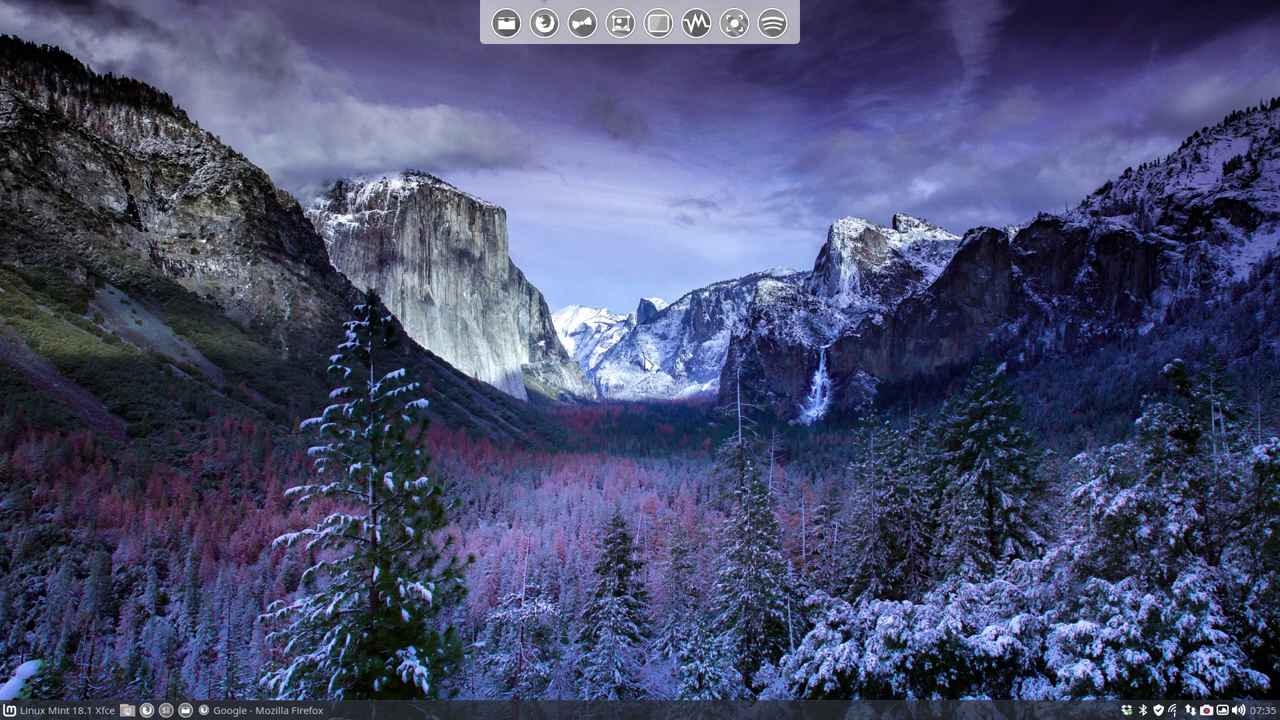
{"action": "left_click", "coordinate": [58, 709]}
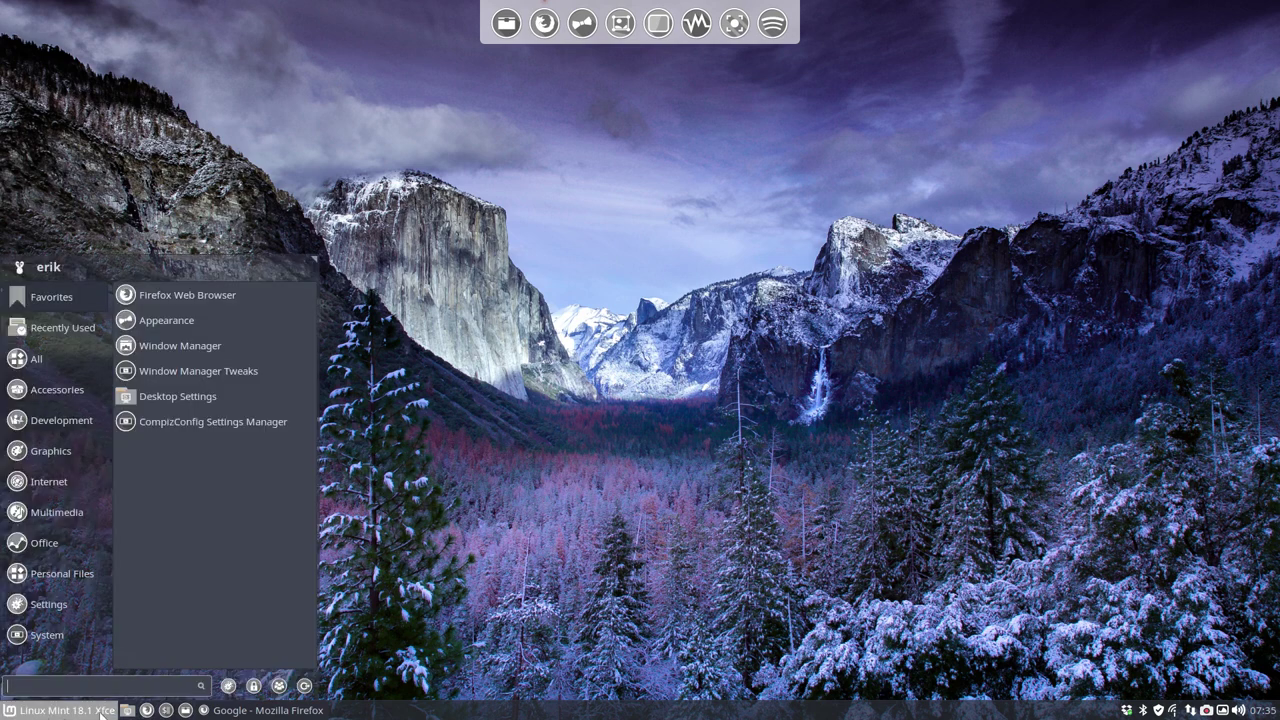
{"action": "left_click", "coordinate": [101, 714]}
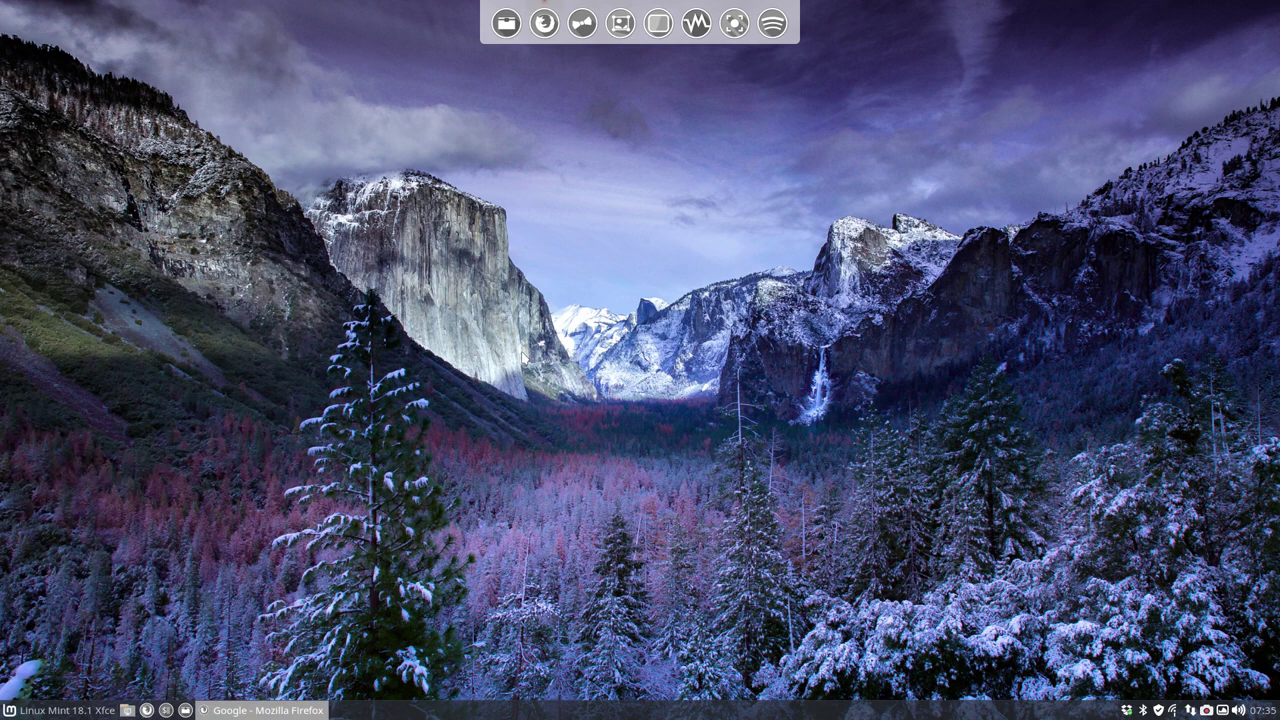
Open a terminal window, enlarge it and move it to the middle of the desktop.
{"action": "key", "text": "ctrl+alt+t"}
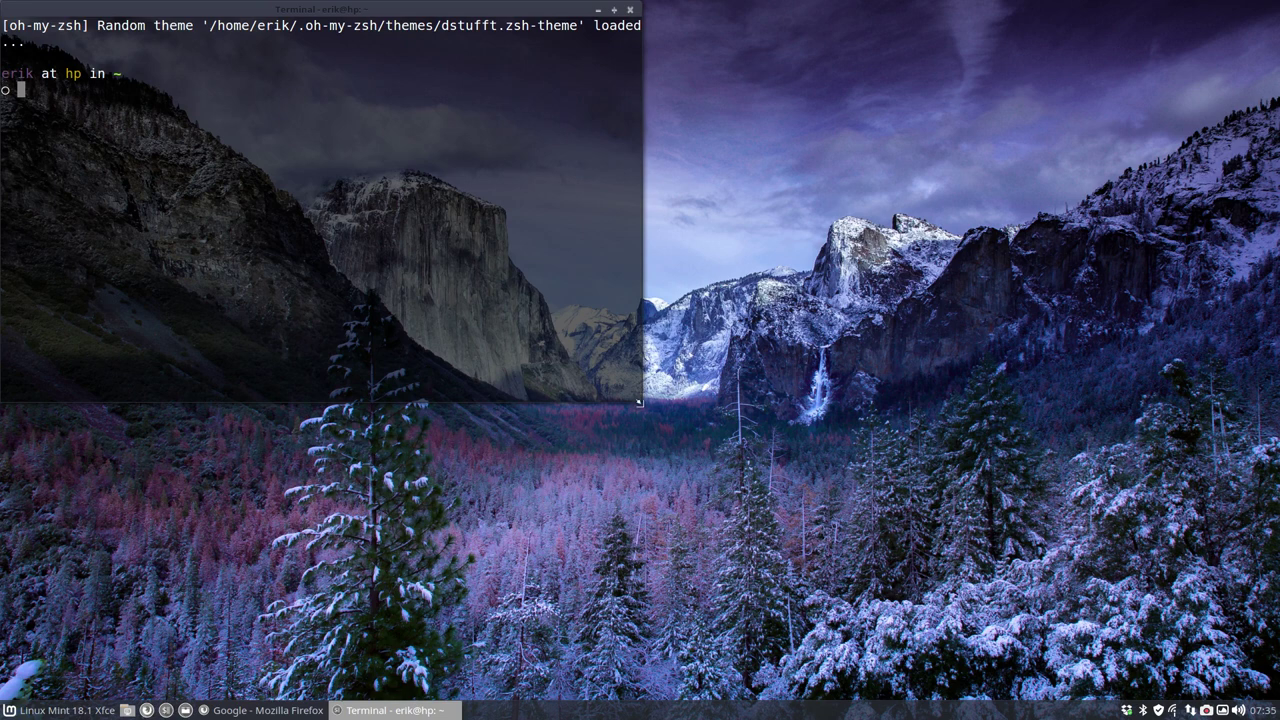
{"action": "left_click_drag", "start_coordinate": [639, 403], "coordinate": [786, 486]}
{"action": "left_click_drag", "start_coordinate": [436, 11], "coordinate": [655, 124]}
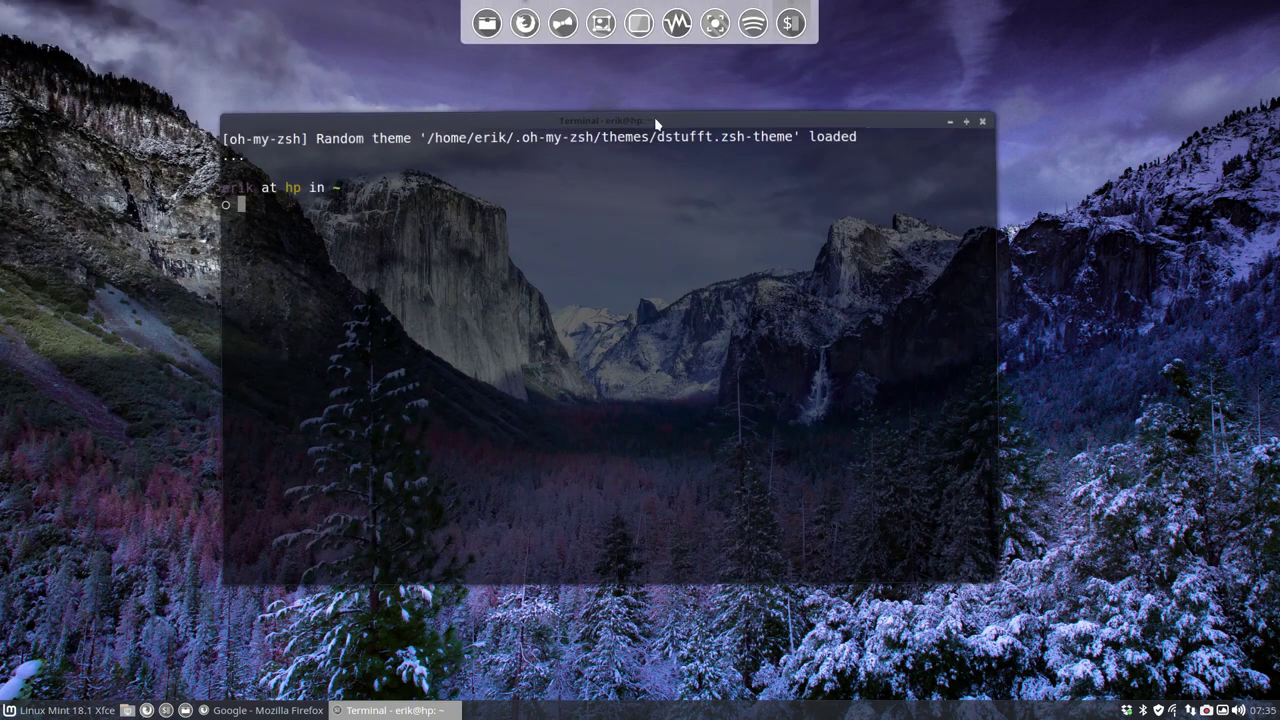
{"action": "left_click_drag", "start_coordinate": [560, 123], "coordinate": [598, 208]}
Run screenfetch in the terminal to view the system information, and close the terminal window.
{"action": "type", "text": "s"}
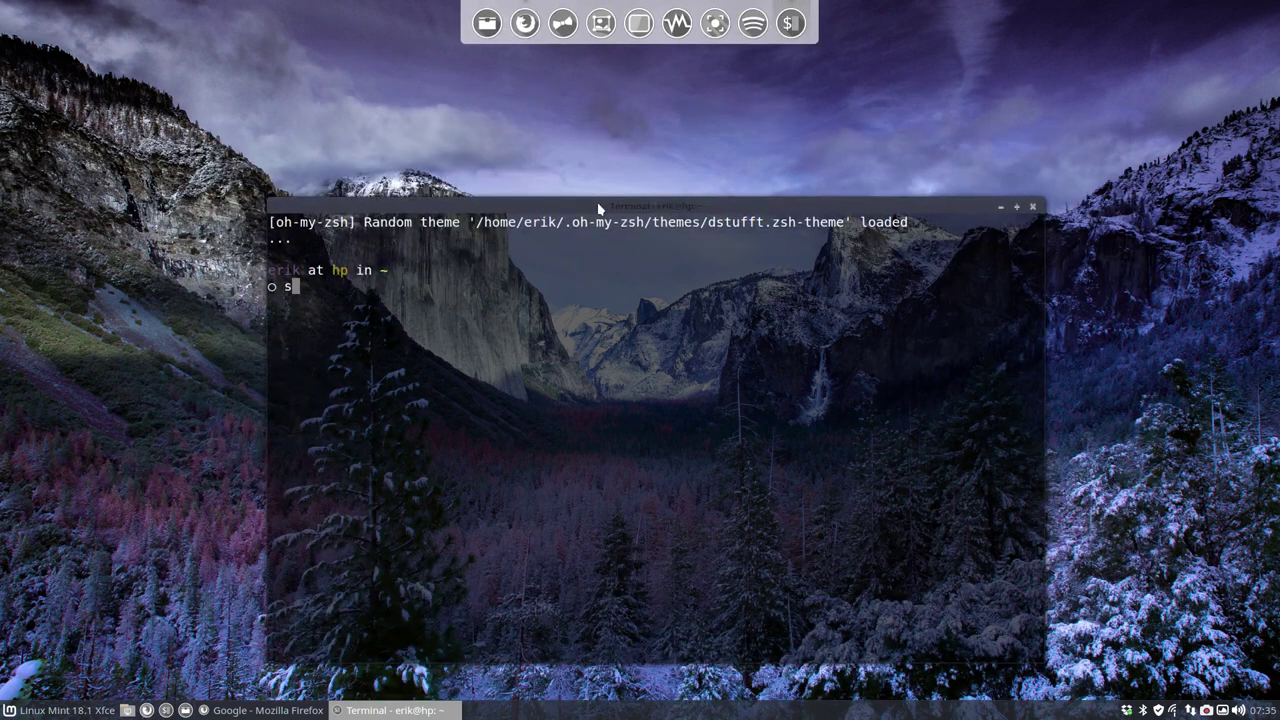
{"action": "type", "text": "creenfethc"}
{"action": "key", "text": "BackSpace"}
{"action": "key", "text": "BackSpace"}
{"action": "type", "text": "ch"}
{"action": "key", "text": "Return"}
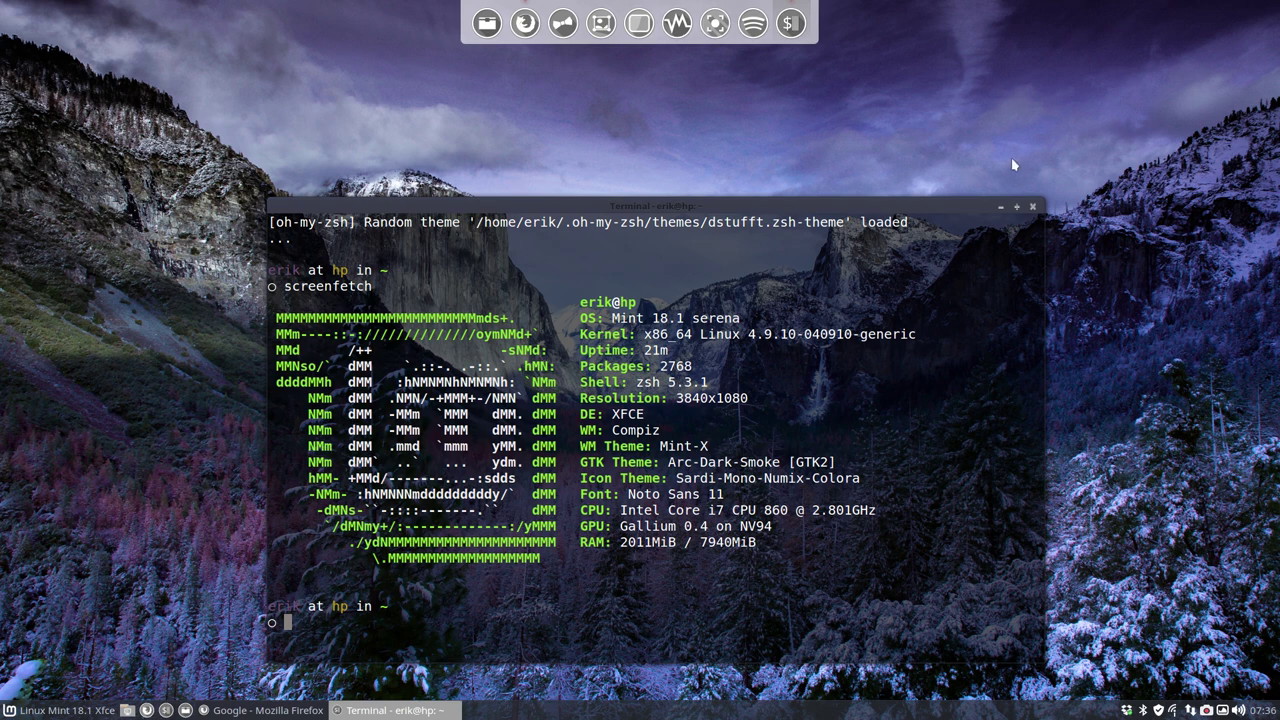
{"action": "left_click", "coordinate": [1033, 206]}
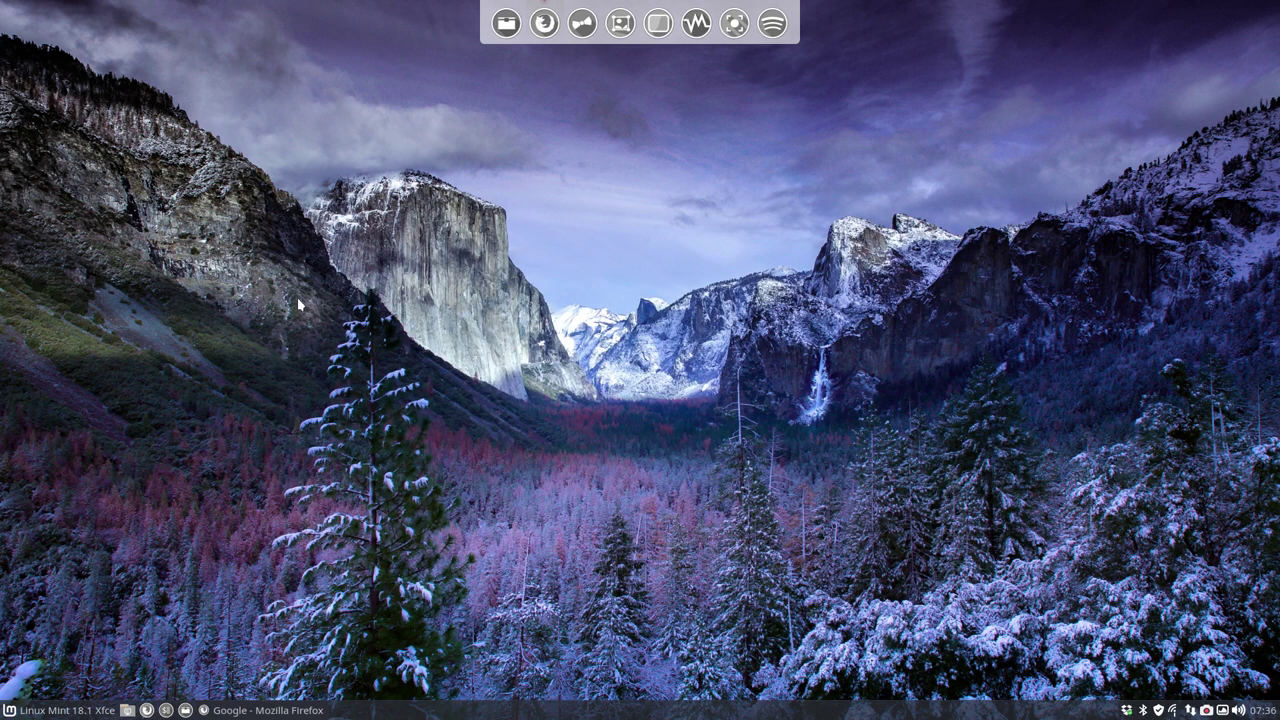
In Desktop Settings, choose Compiz as the window manager and reset the Compiz settings.
{"action": "left_click", "coordinate": [40, 710]}
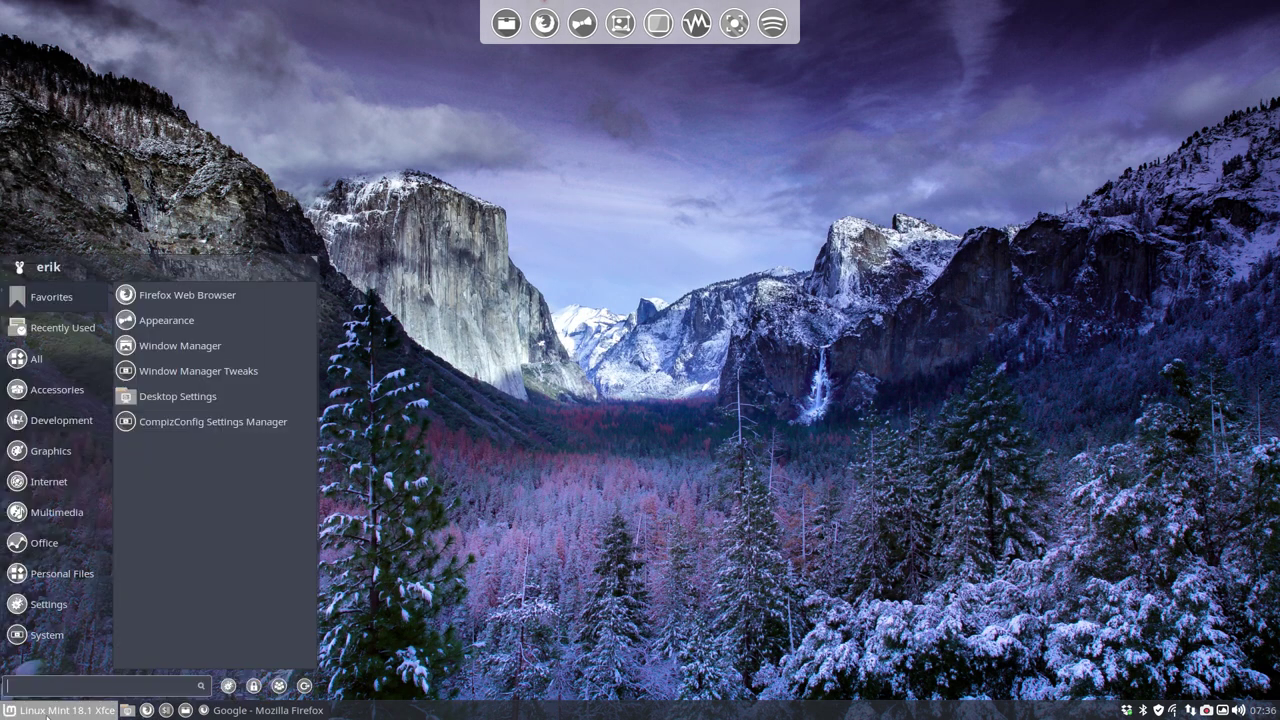
{"action": "left_click", "coordinate": [170, 396]}
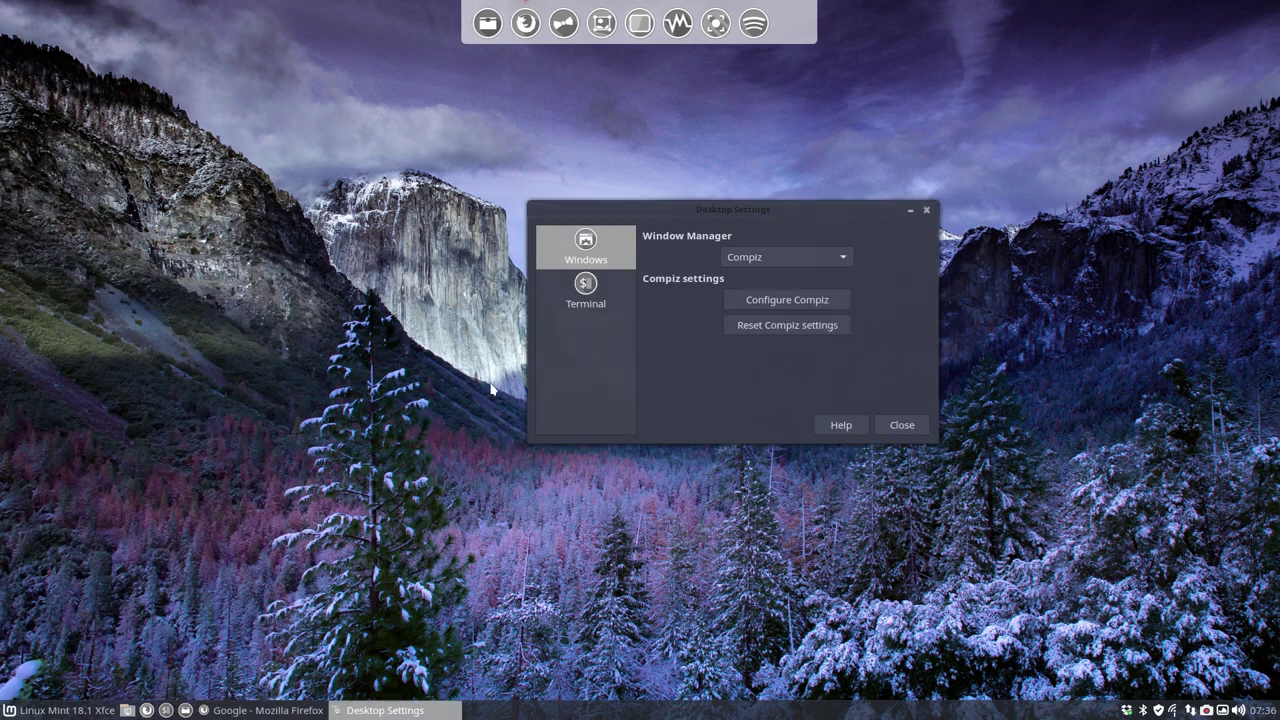
{"action": "left_click", "coordinate": [788, 252]}
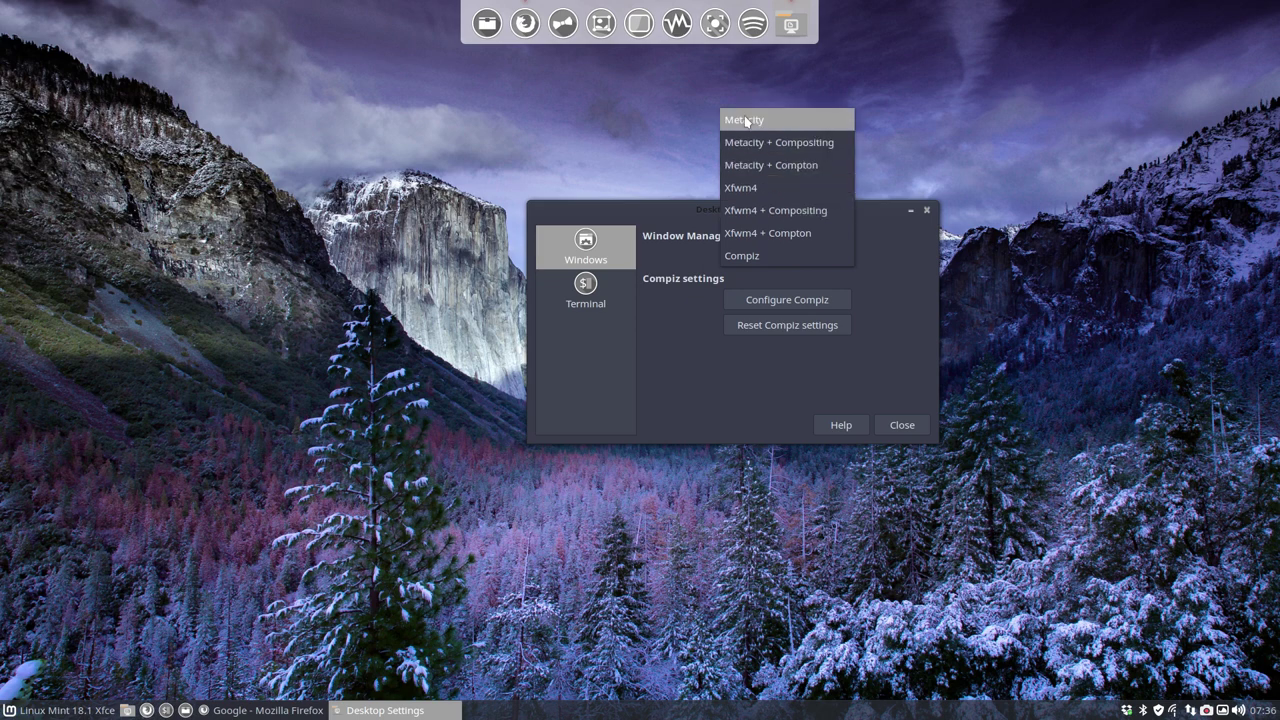
{"action": "left_click", "coordinate": [756, 258]}
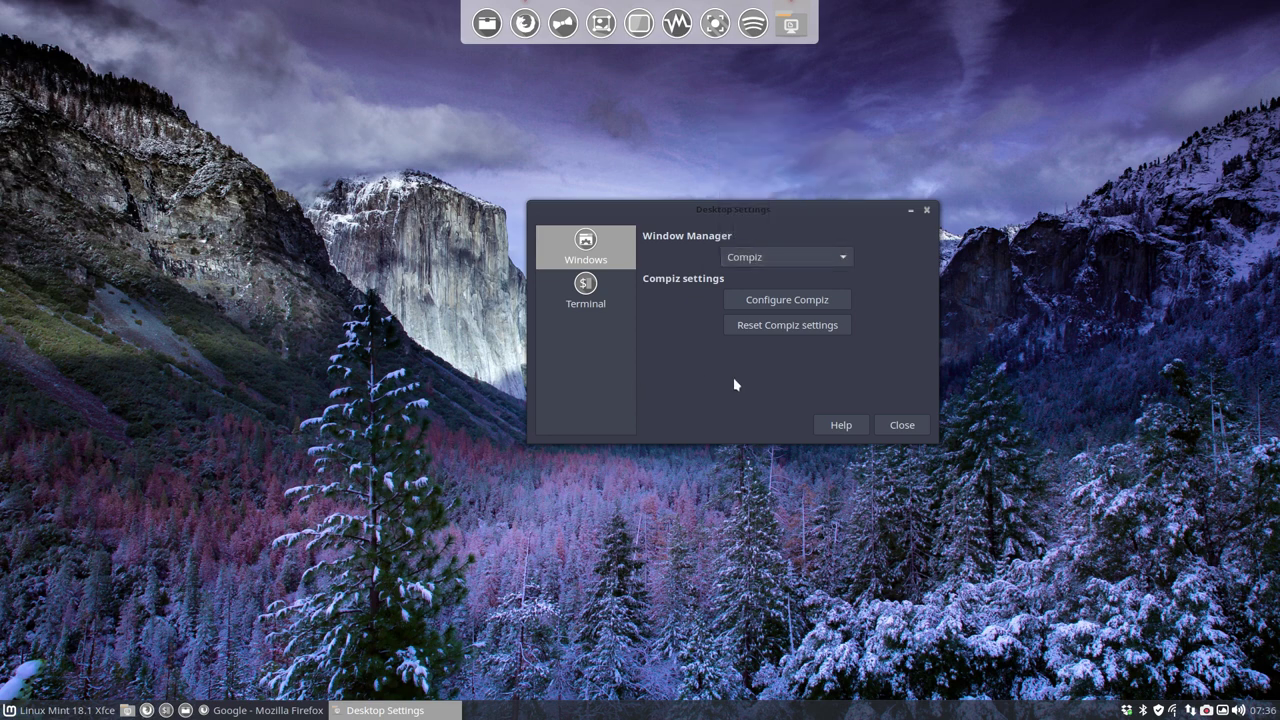
{"action": "left_click", "coordinate": [805, 330]}
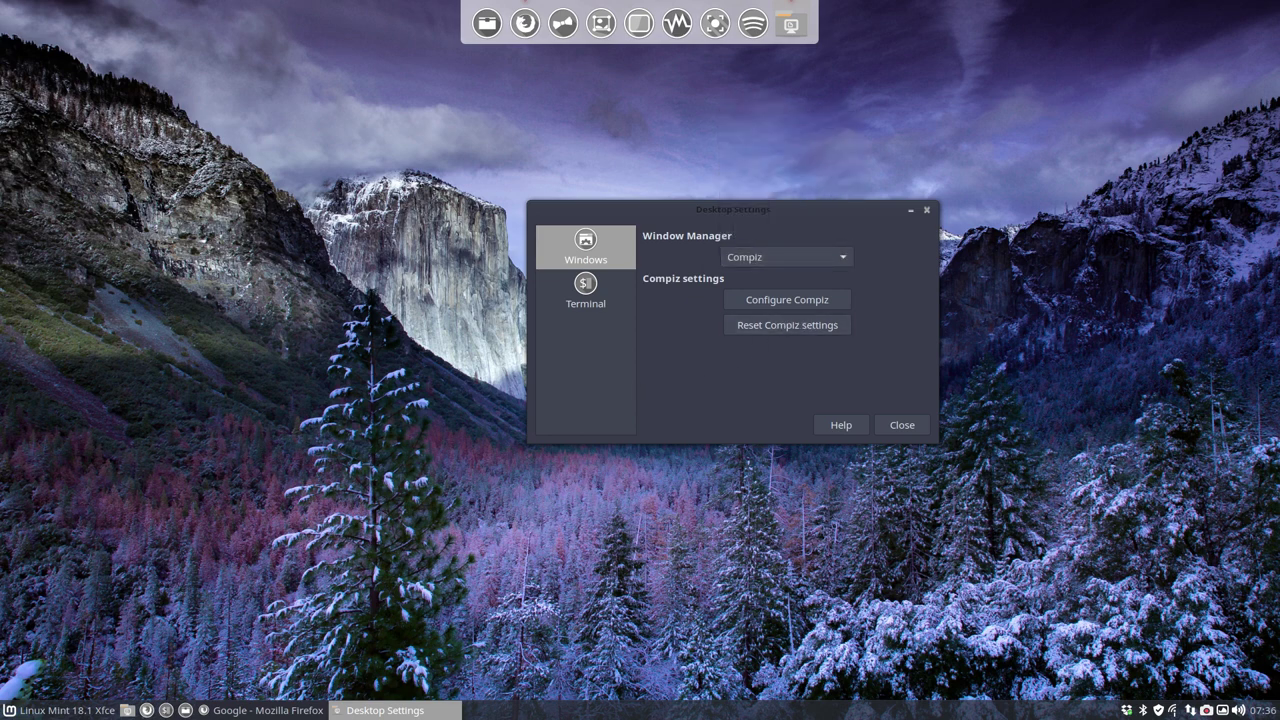
{"action": "left_click", "coordinate": [803, 329]}
Open the Compiz configuration from Desktop Settings and close the Desktop Settings window.
{"action": "left_click", "coordinate": [74, 712]}
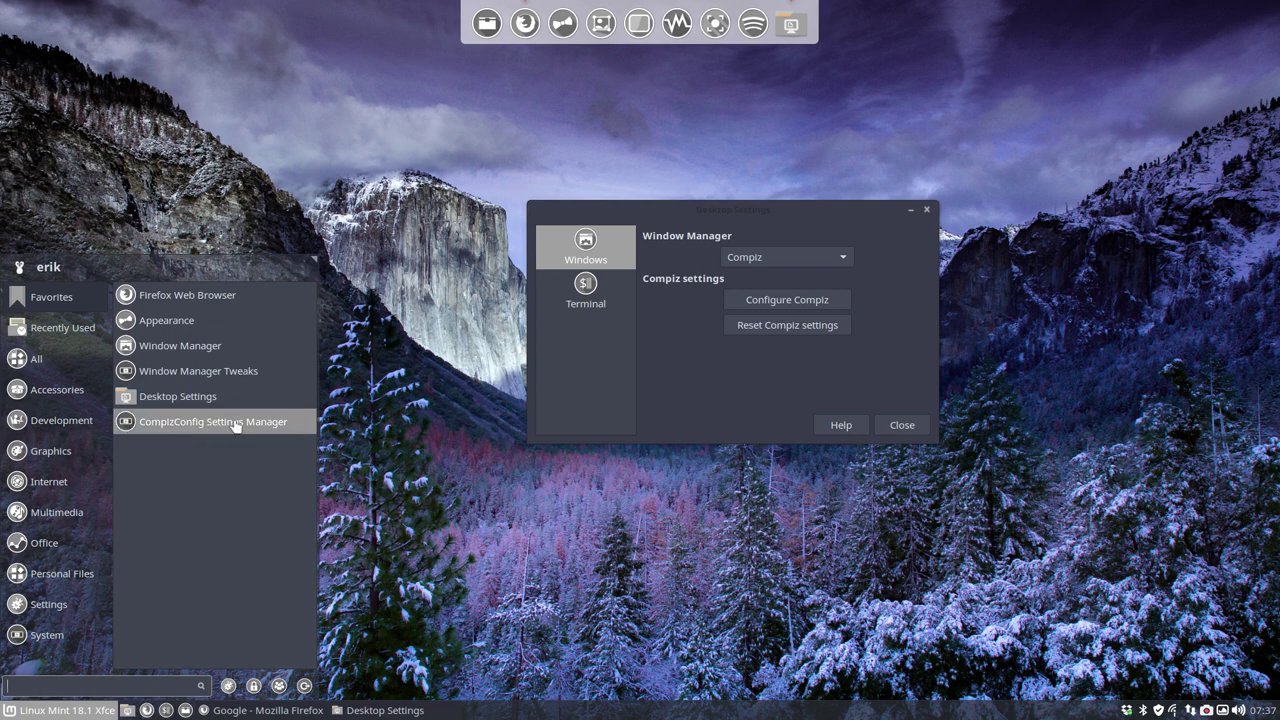
{"action": "left_click", "coordinate": [790, 308]}
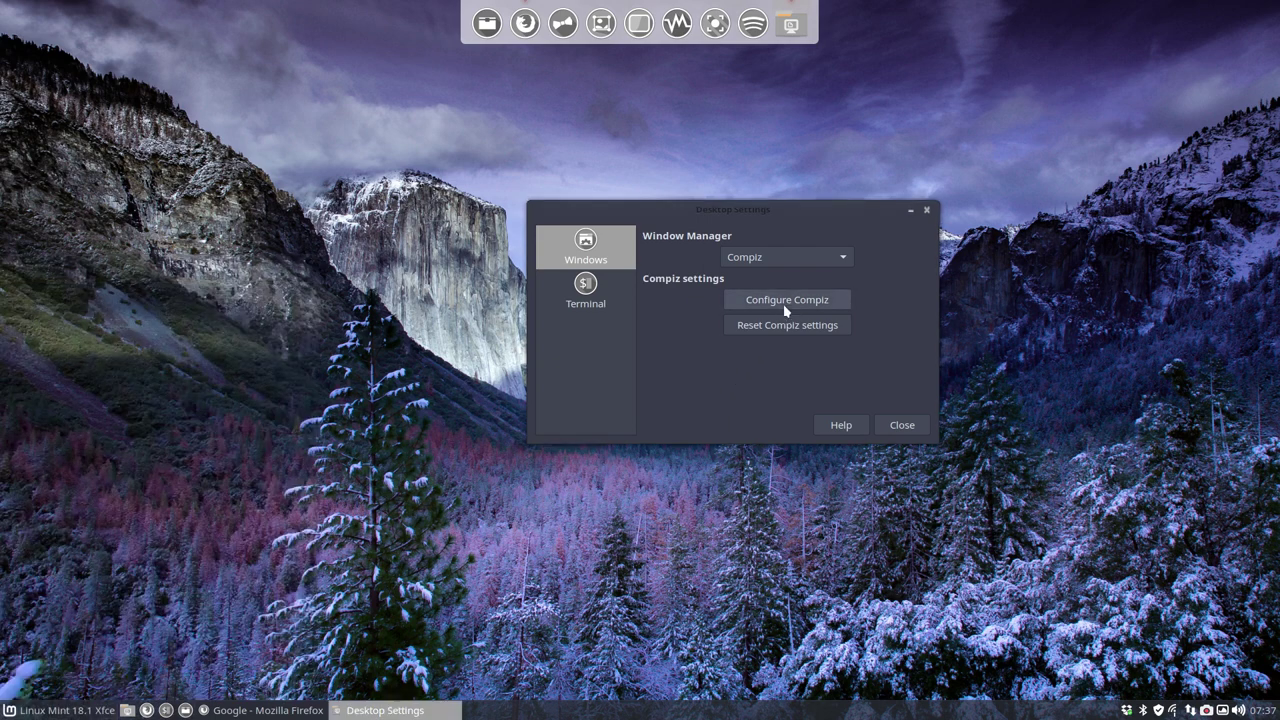
{"action": "left_click", "coordinate": [785, 306]}
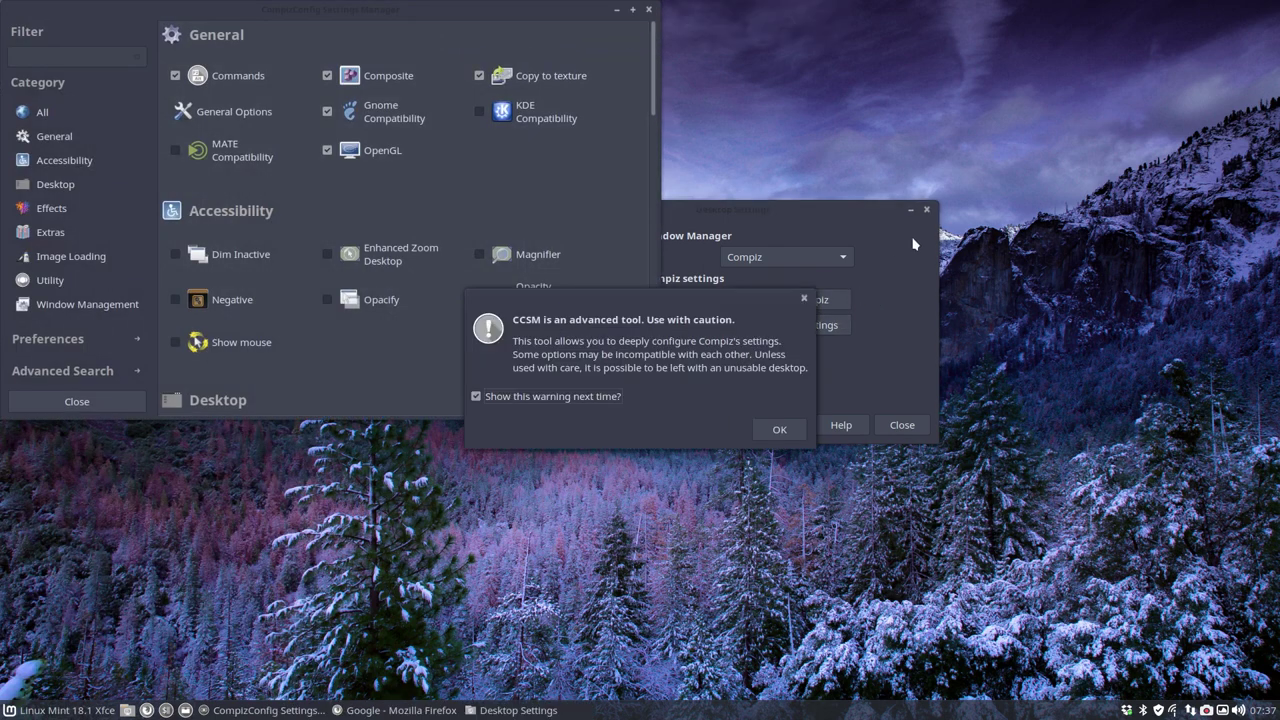
{"action": "left_click", "coordinate": [902, 425]}
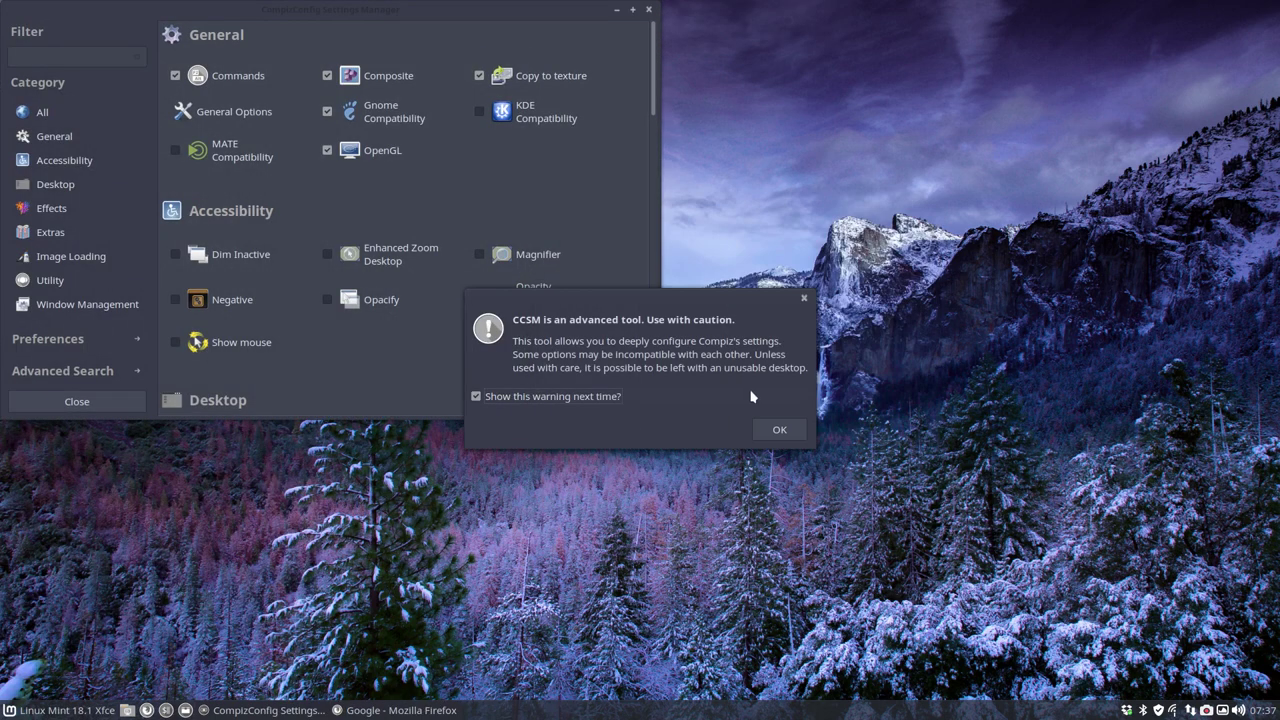
Acknowledge the CCSM advanced-tool warning and move the CompizConfig Settings Manager window to the middle of the desktop.
{"action": "left_click_drag", "start_coordinate": [643, 295], "coordinate": [700, 360]}
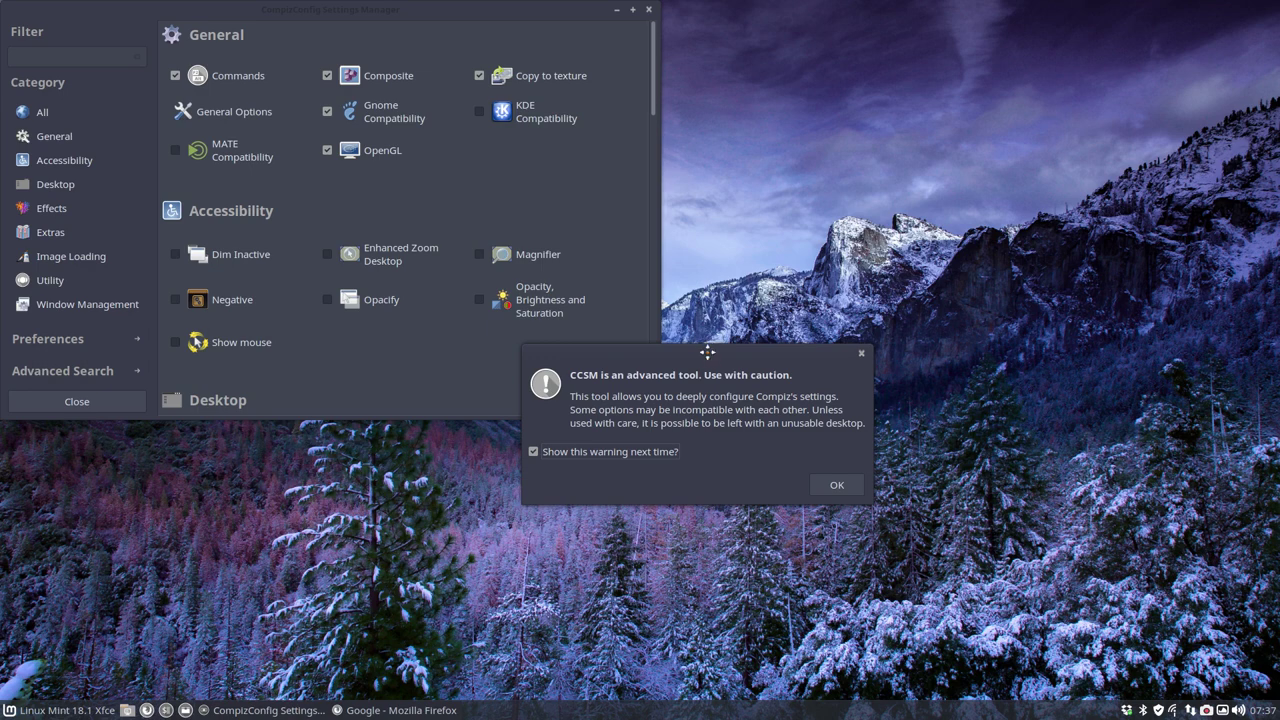
{"action": "mouse_move", "coordinate": [706, 351]}
{"action": "left_mouse_down"}
{"action": "mouse_move", "coordinate": [666, 351]}
{"action": "mouse_move", "coordinate": [716, 348]}
{"action": "left_mouse_up"}
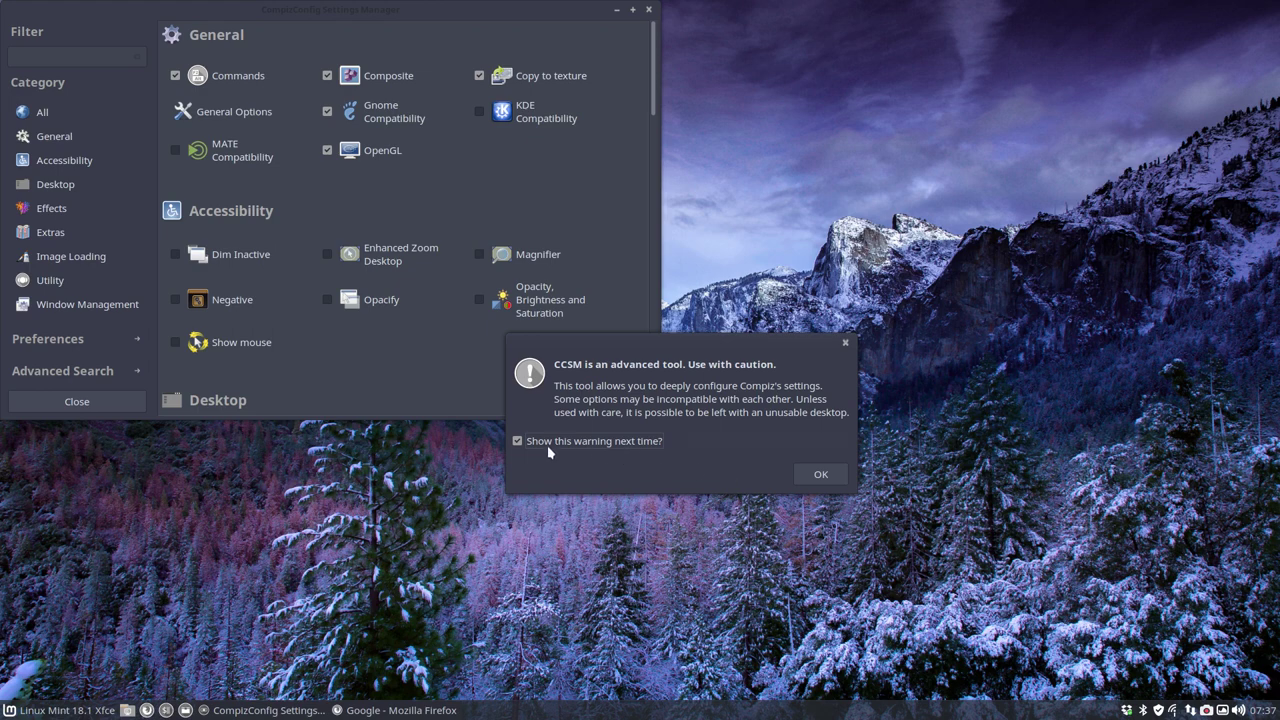
{"action": "left_click", "coordinate": [814, 476]}
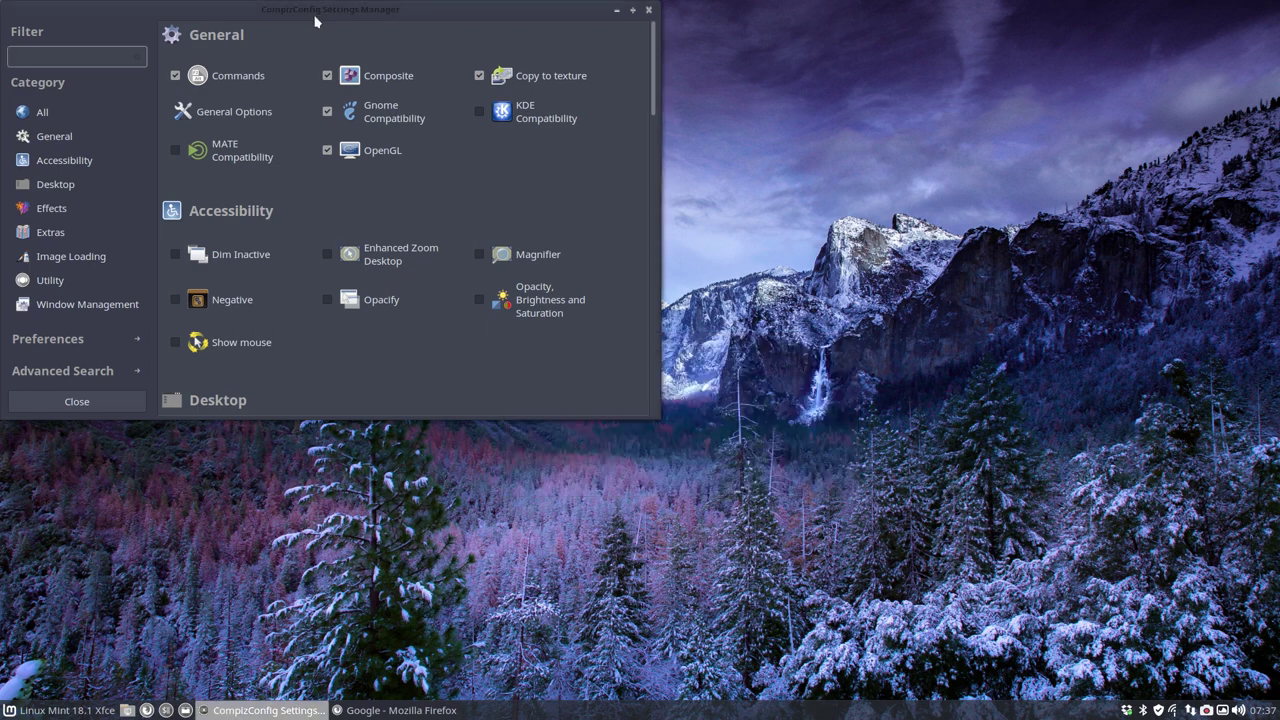
{"action": "left_click_drag", "start_coordinate": [315, 20], "coordinate": [611, 157]}
Review the Effects plugins with Wobbly Windows enabled, view the Window Decoration plugin's settings, and return to the plugin overview.
{"action": "scroll", "coordinate": [643, 491], "scroll_direction": "down", "scroll_amount": 5}
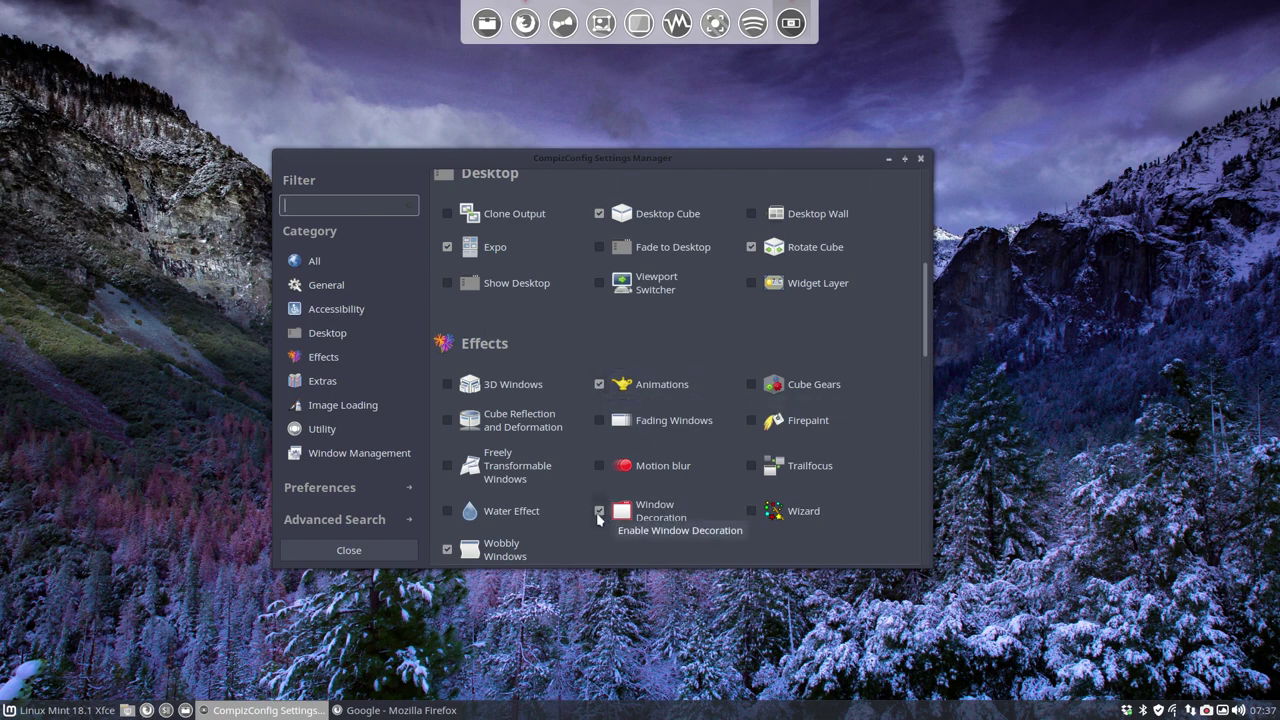
{"action": "scroll", "coordinate": [551, 551], "scroll_direction": "down", "scroll_amount": 2}
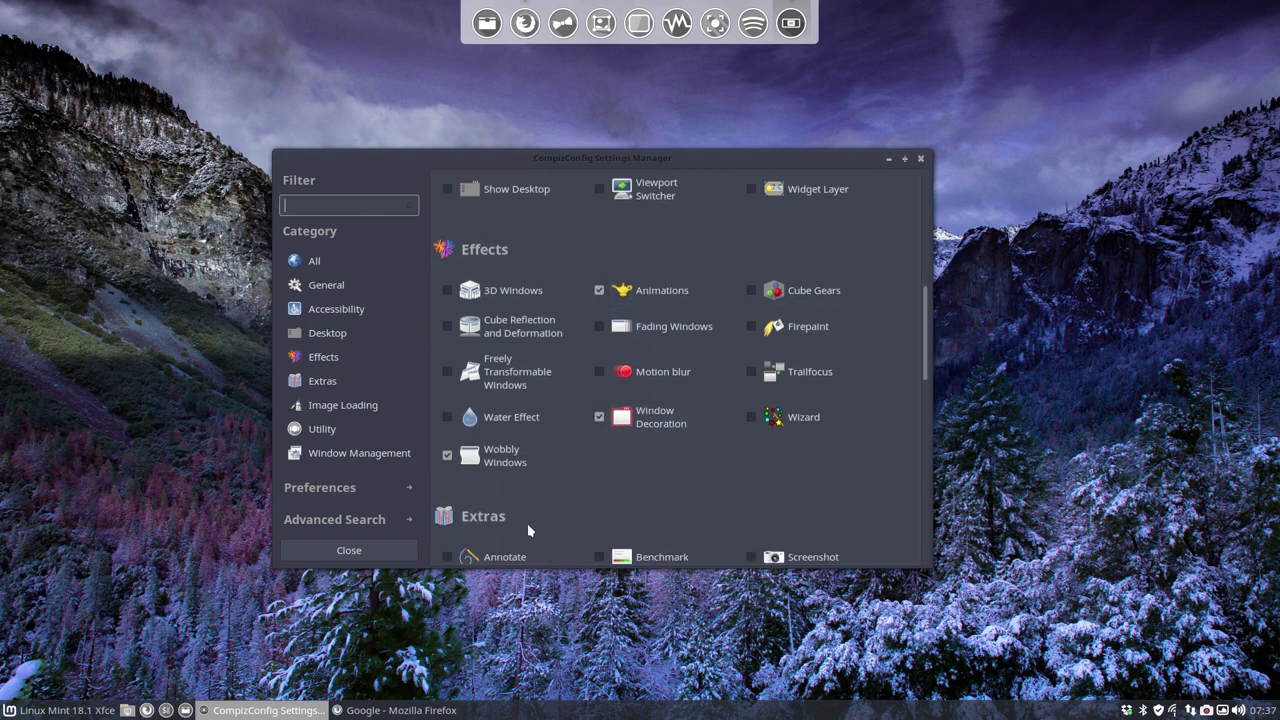
{"action": "left_click", "coordinate": [447, 456]}
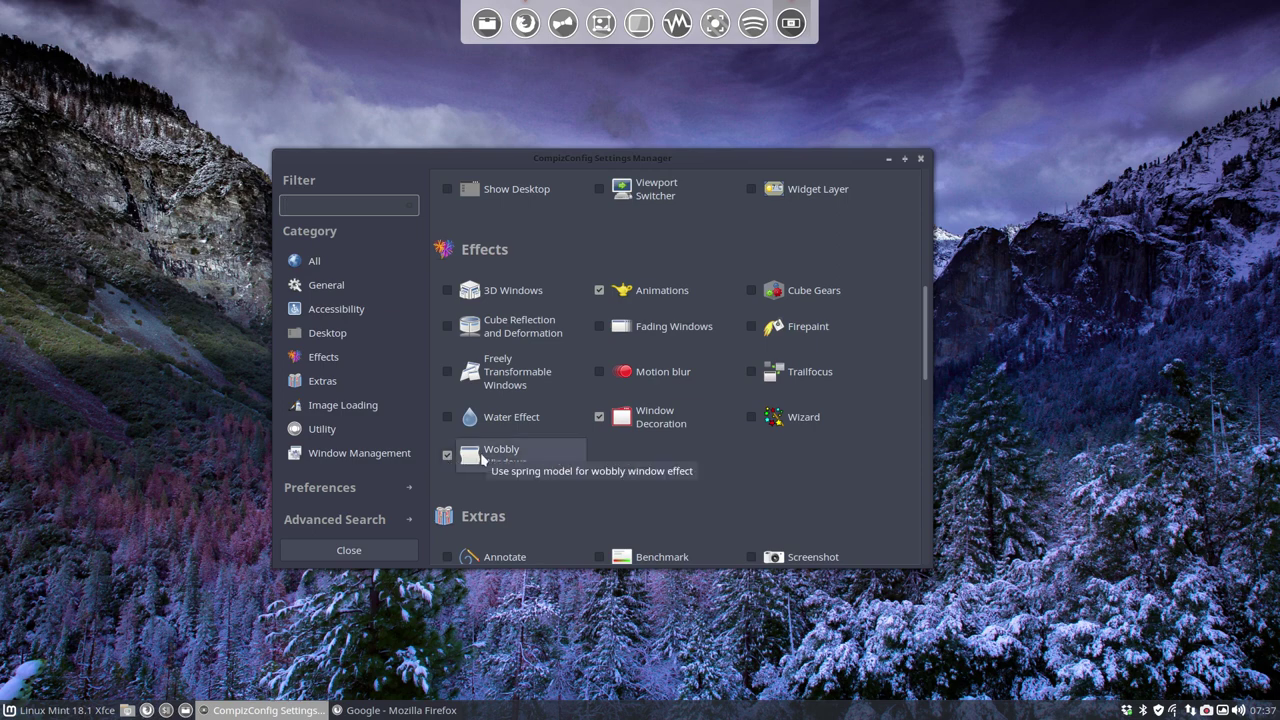
{"action": "left_click", "coordinate": [672, 423]}
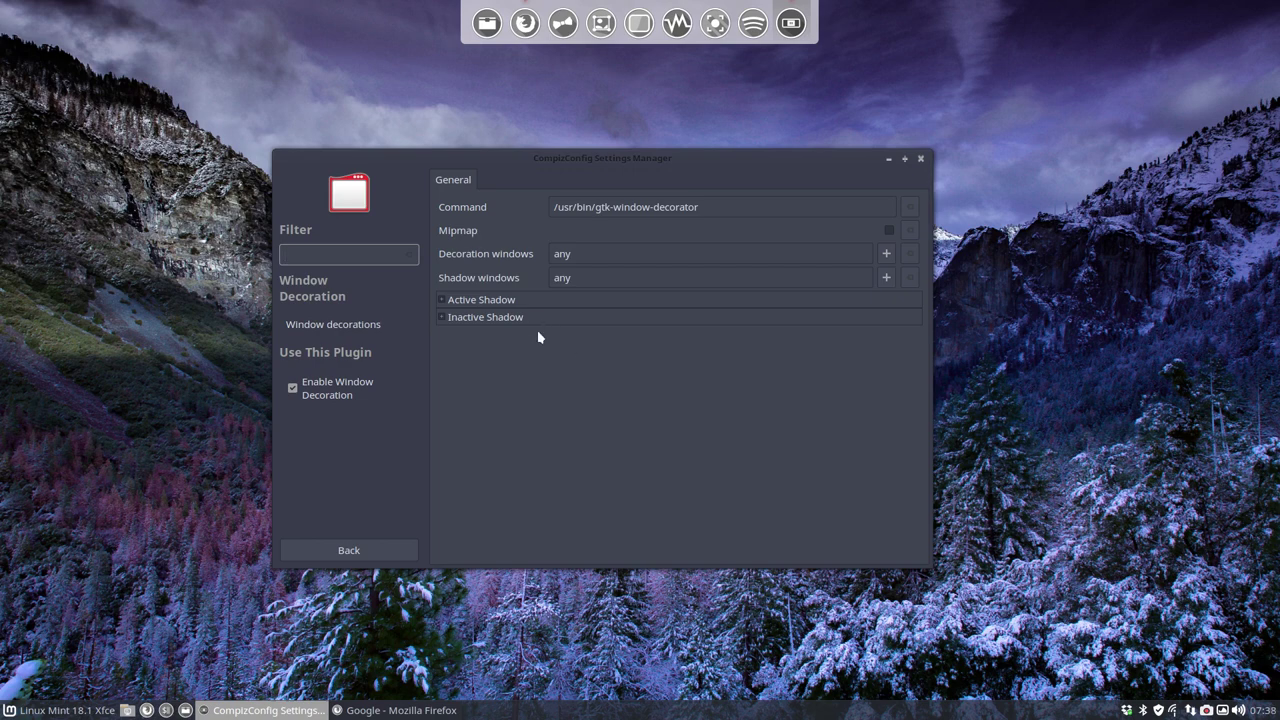
{"action": "left_click", "coordinate": [345, 552]}
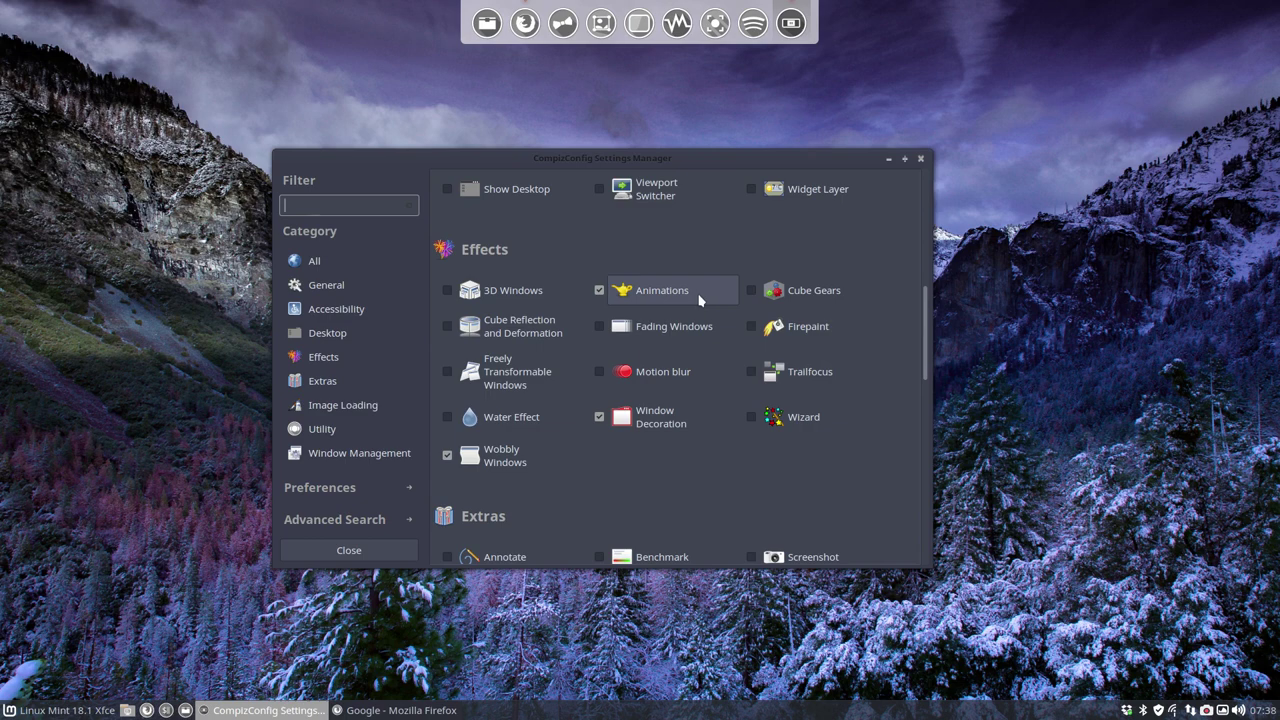
Minimize CompizConfig Settings Manager, and minimize and restore the Firefox window to observe the window animations.
{"action": "left_click", "coordinate": [887, 159]}
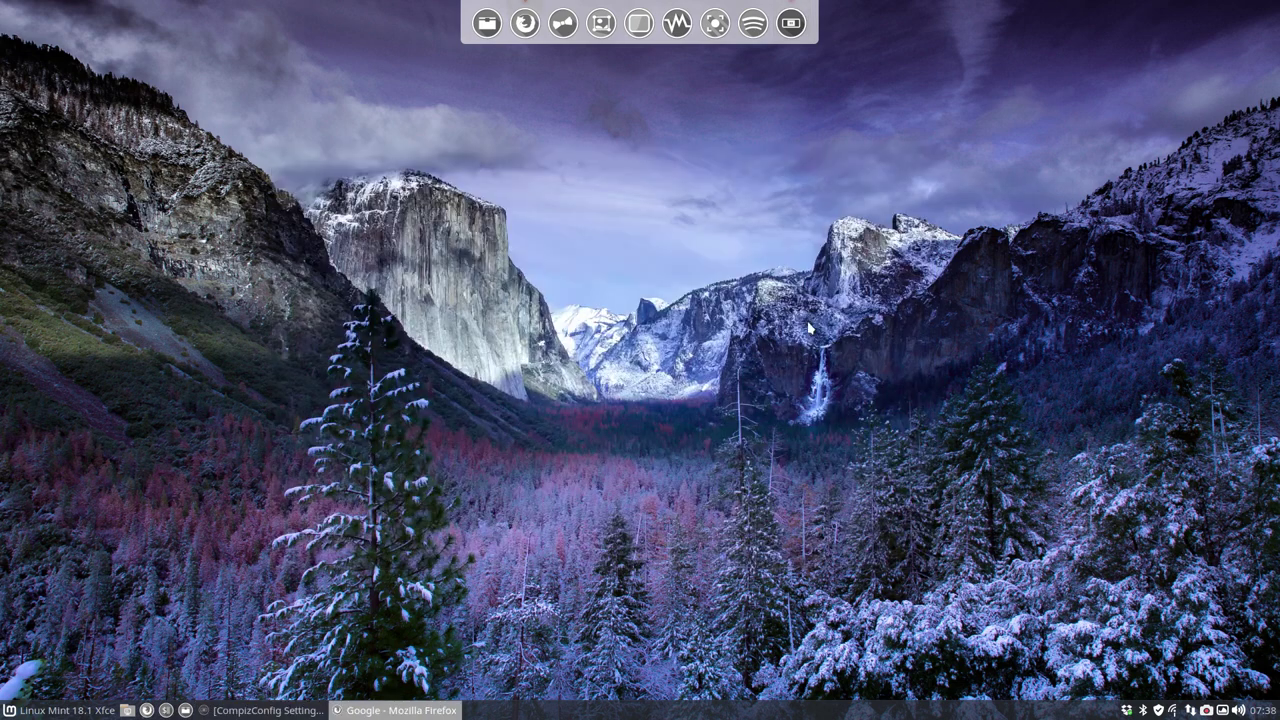
{"action": "left_click", "coordinate": [388, 709]}
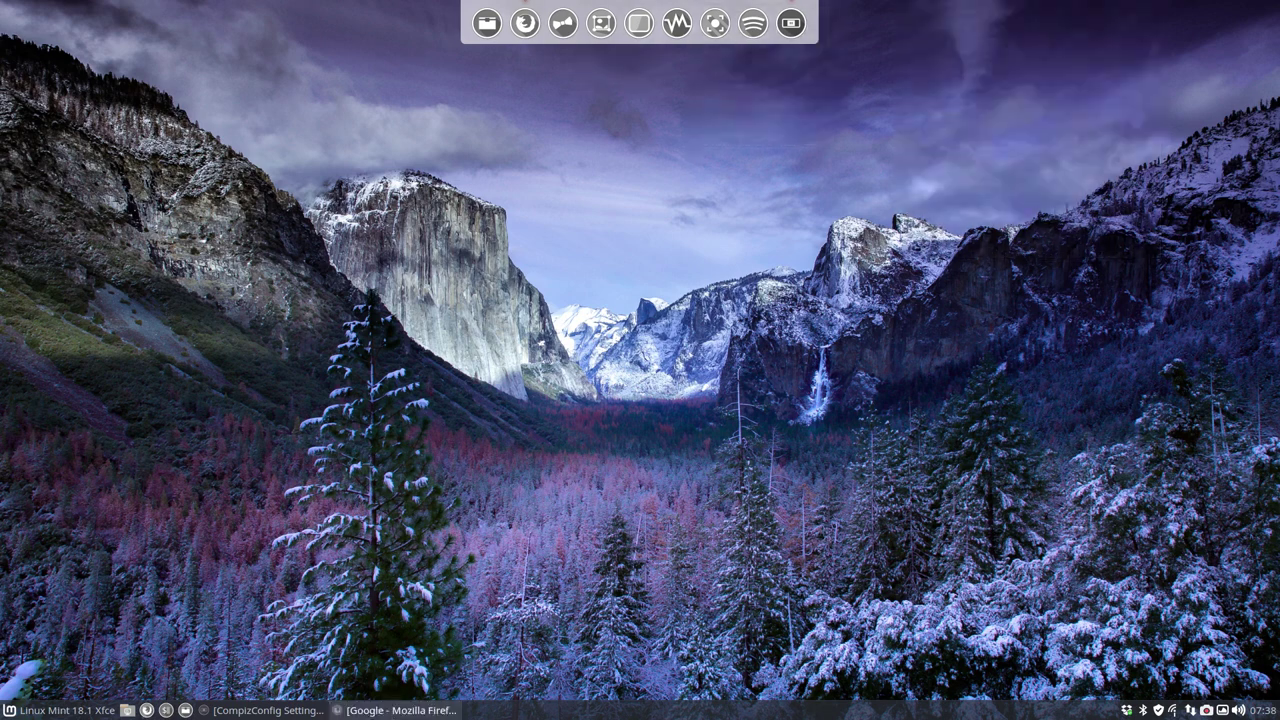
{"action": "left_click", "coordinate": [388, 709]}
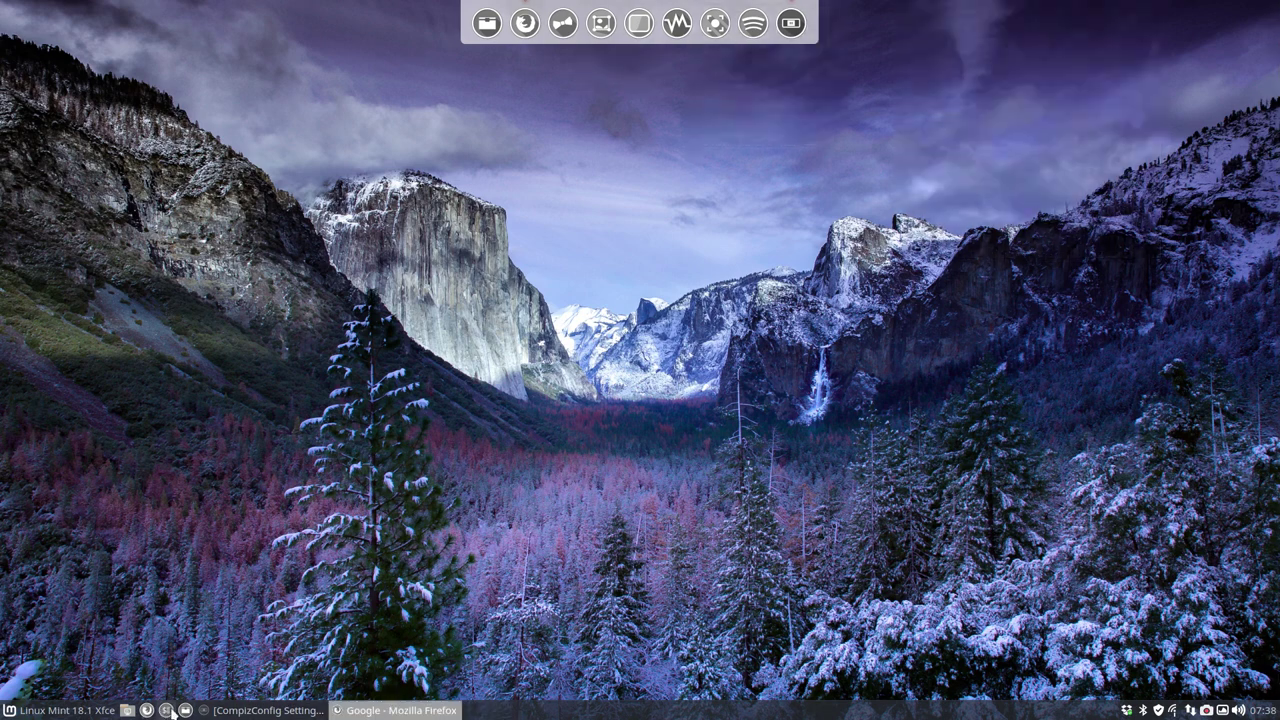
Test the window effects on a new file manager window by moving, minimizing, restoring and closing it.
{"action": "left_click", "coordinate": [172, 711]}
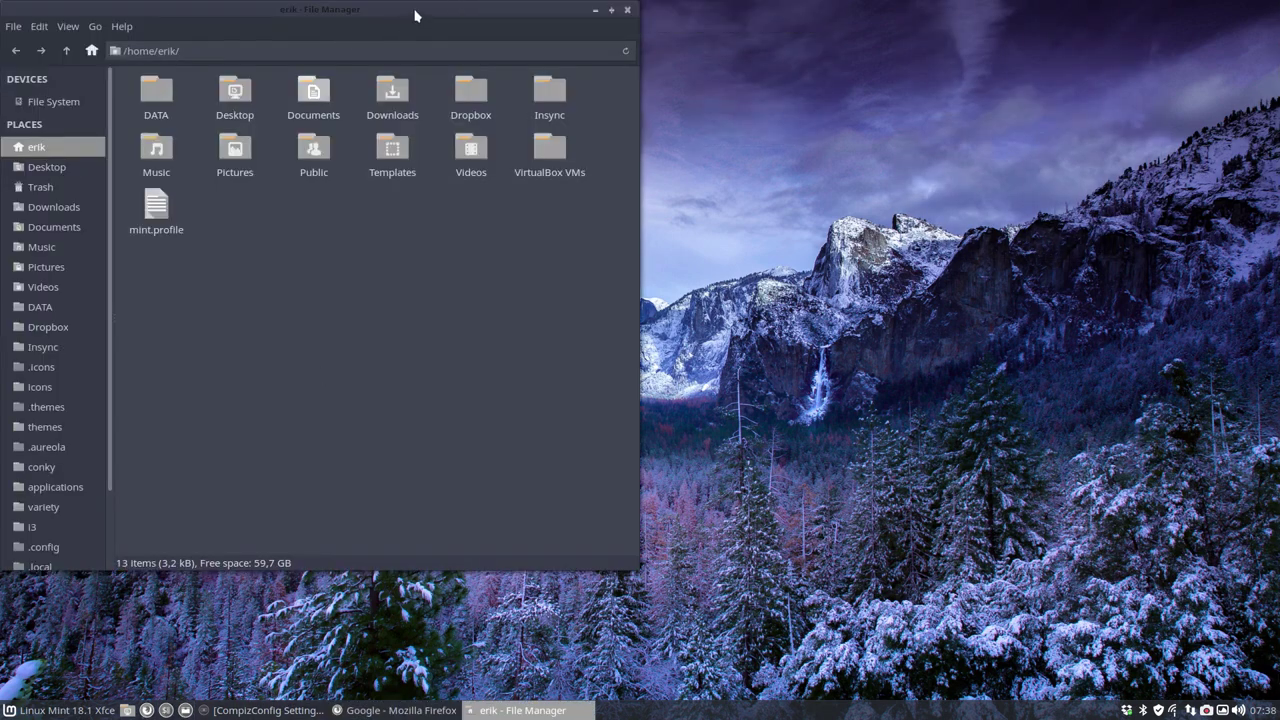
{"action": "left_click_drag", "start_coordinate": [415, 16], "coordinate": [735, 50]}
{"action": "left_click", "coordinate": [917, 44]}
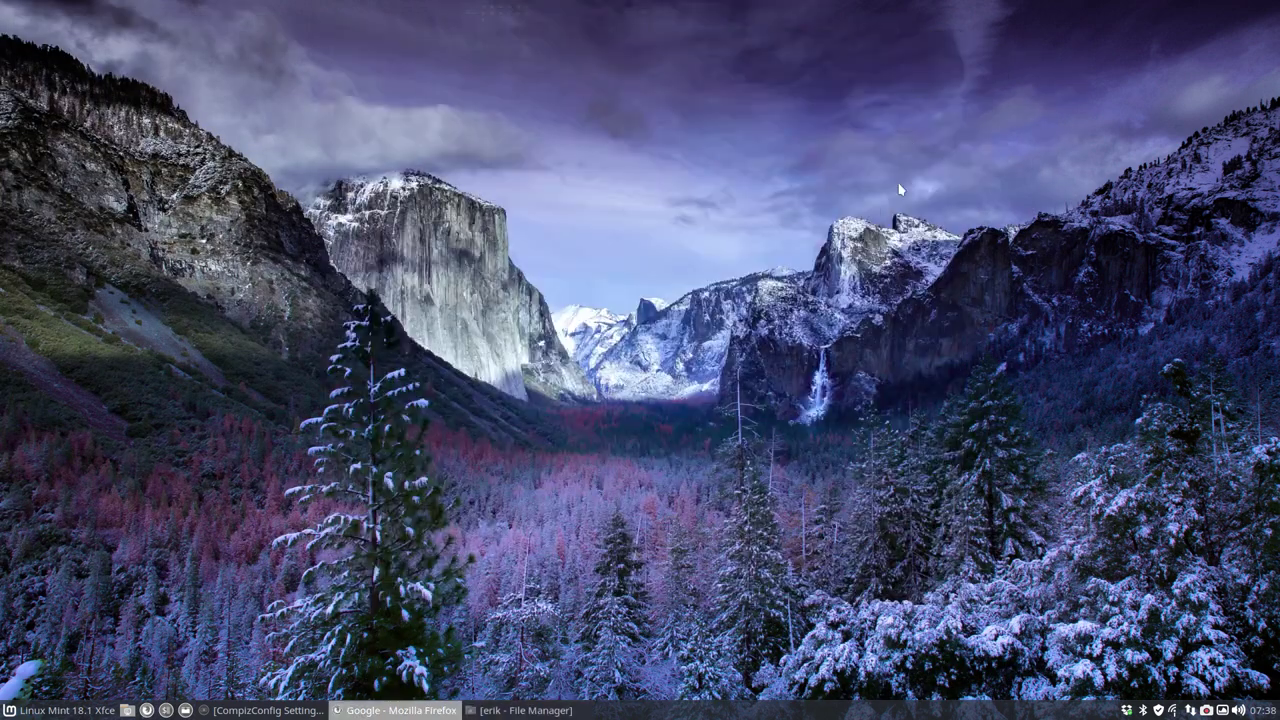
{"action": "left_click", "coordinate": [530, 710]}
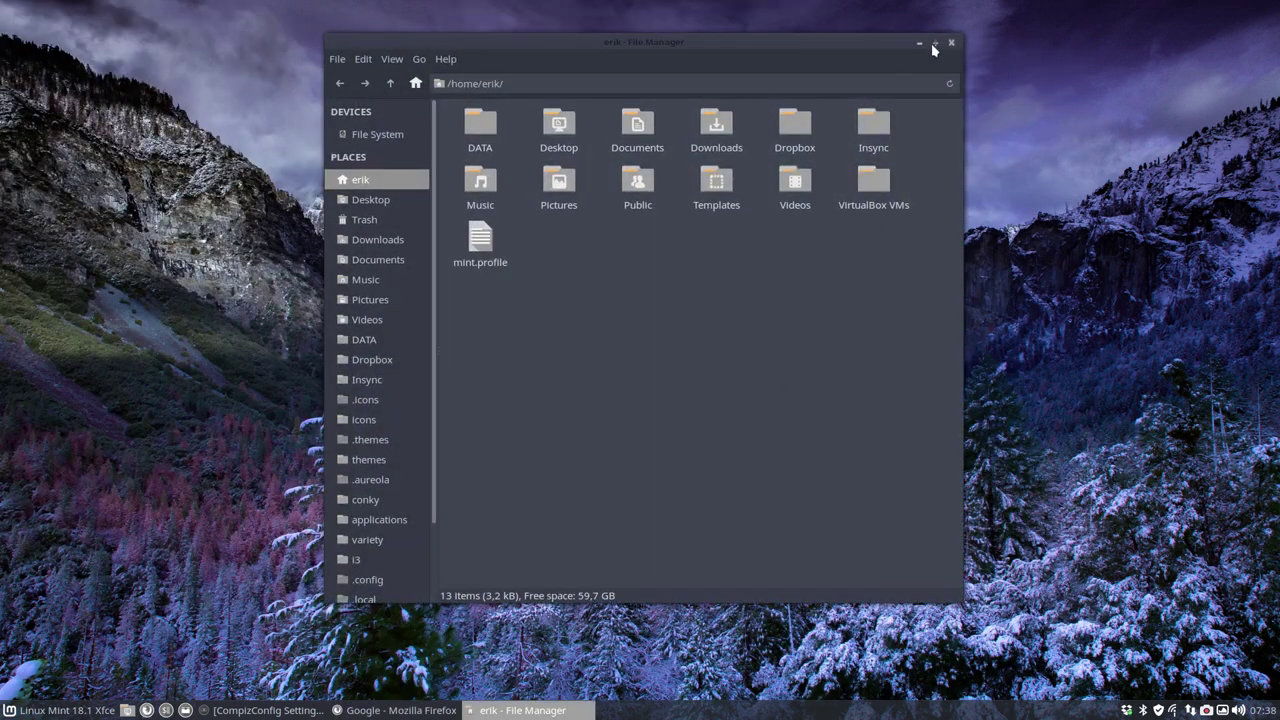
{"action": "left_click", "coordinate": [951, 43]}
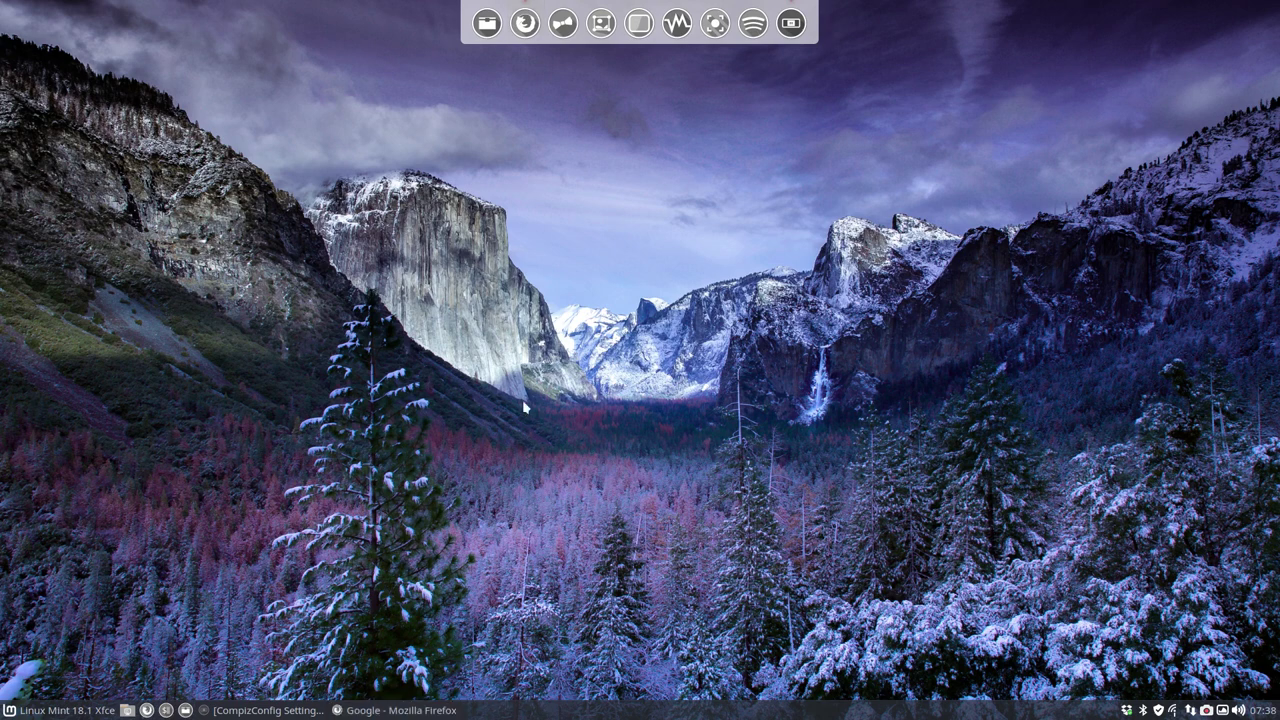
Restore CompizConfig Settings Manager and review the Extras, Image Loading, Utility and Window Management plugins.
{"action": "left_click", "coordinate": [313, 710]}
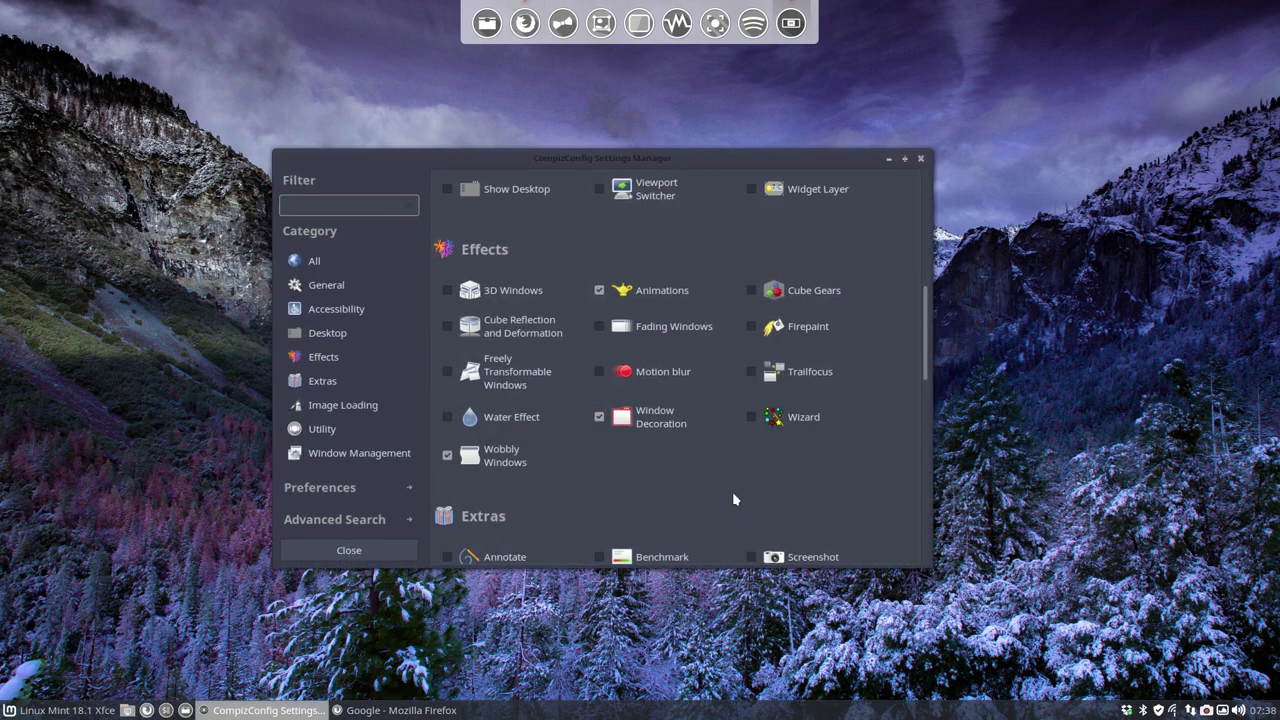
{"action": "scroll", "coordinate": [733, 499], "scroll_direction": "down", "scroll_amount": 5}
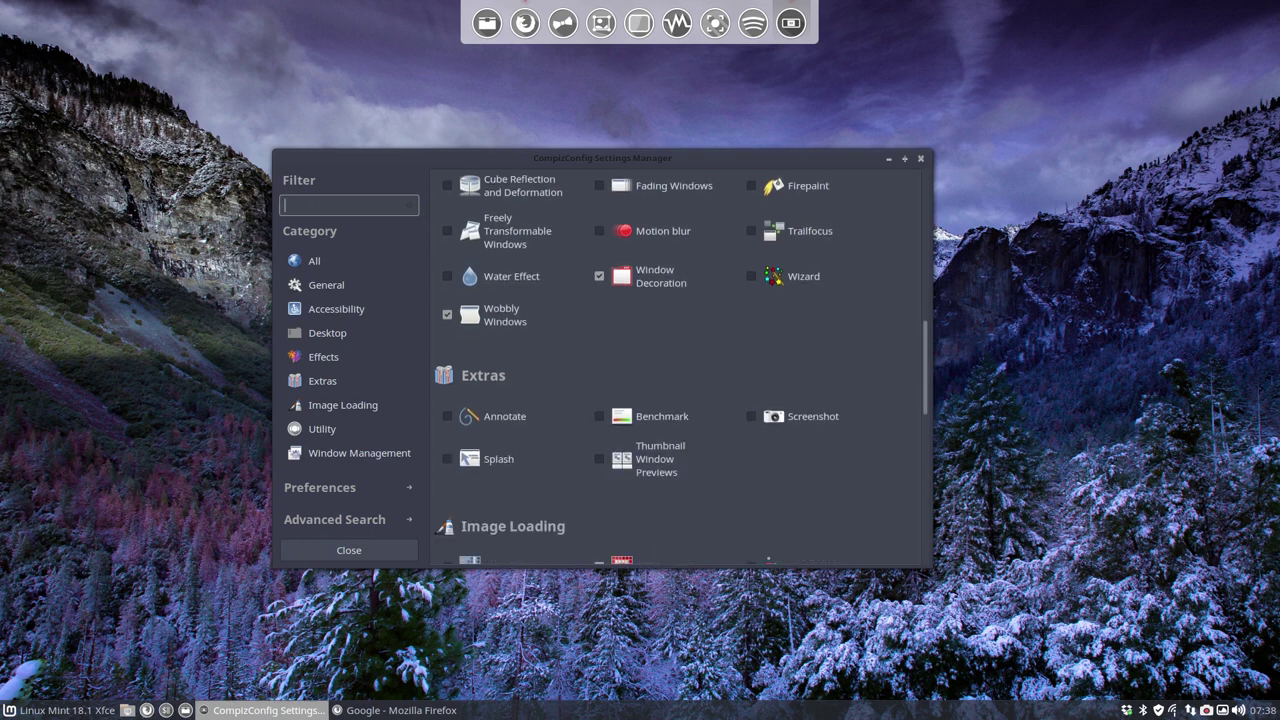
{"action": "scroll", "coordinate": [700, 485], "scroll_direction": "down", "scroll_amount": 6}
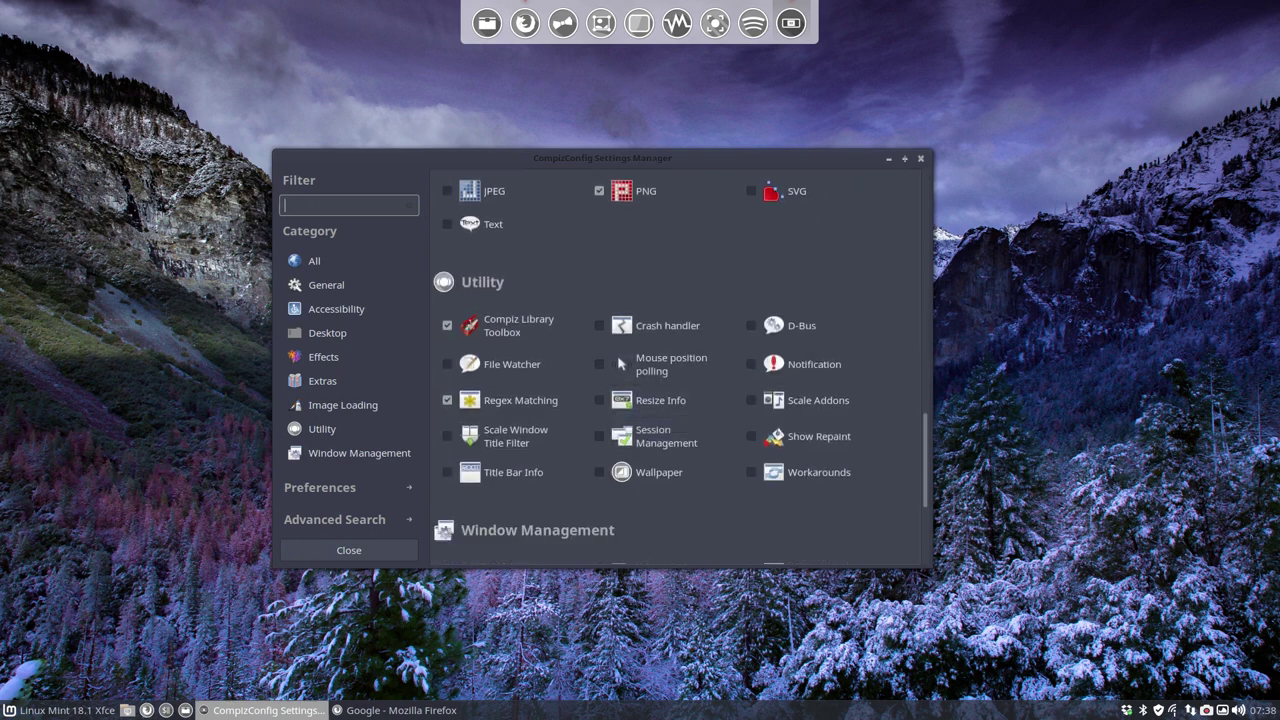
{"action": "scroll", "coordinate": [744, 501], "scroll_direction": "down", "scroll_amount": 3}
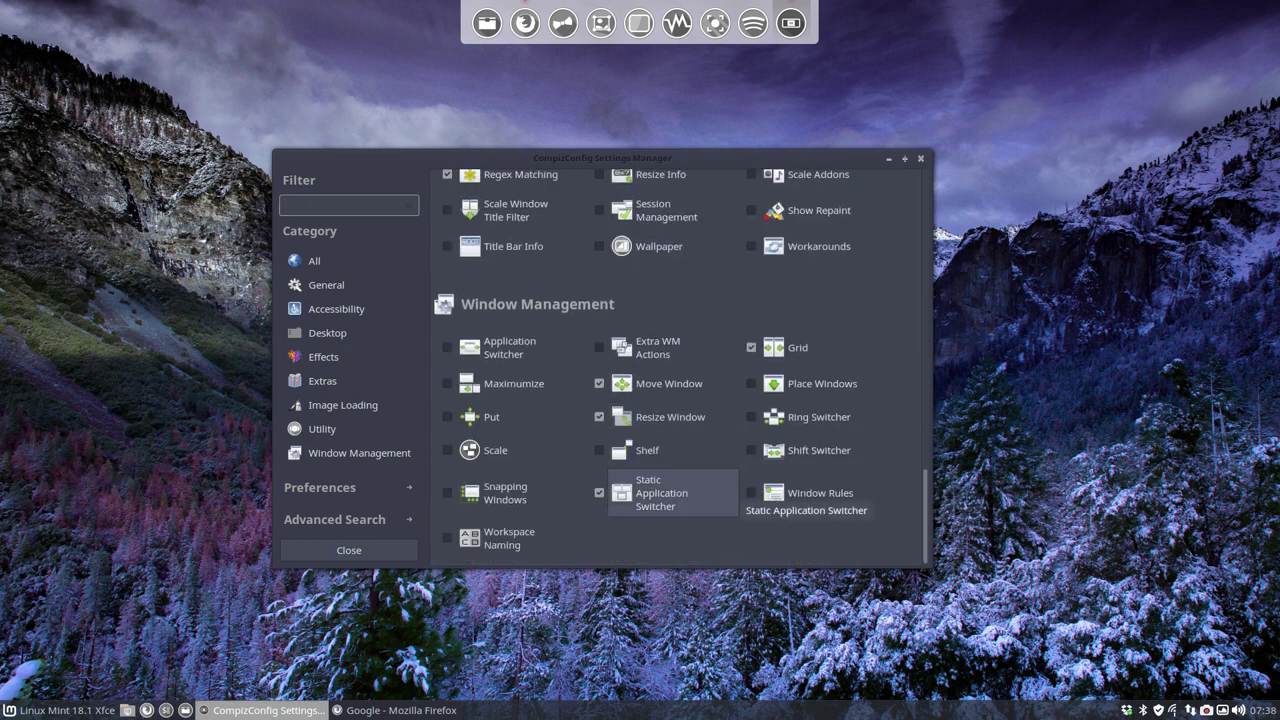
Review the Effects, Desktop and Accessibility plugins, and rotate the desktop cube to observe its effect.
{"action": "scroll", "coordinate": [813, 497], "scroll_direction": "up", "scroll_amount": 13}
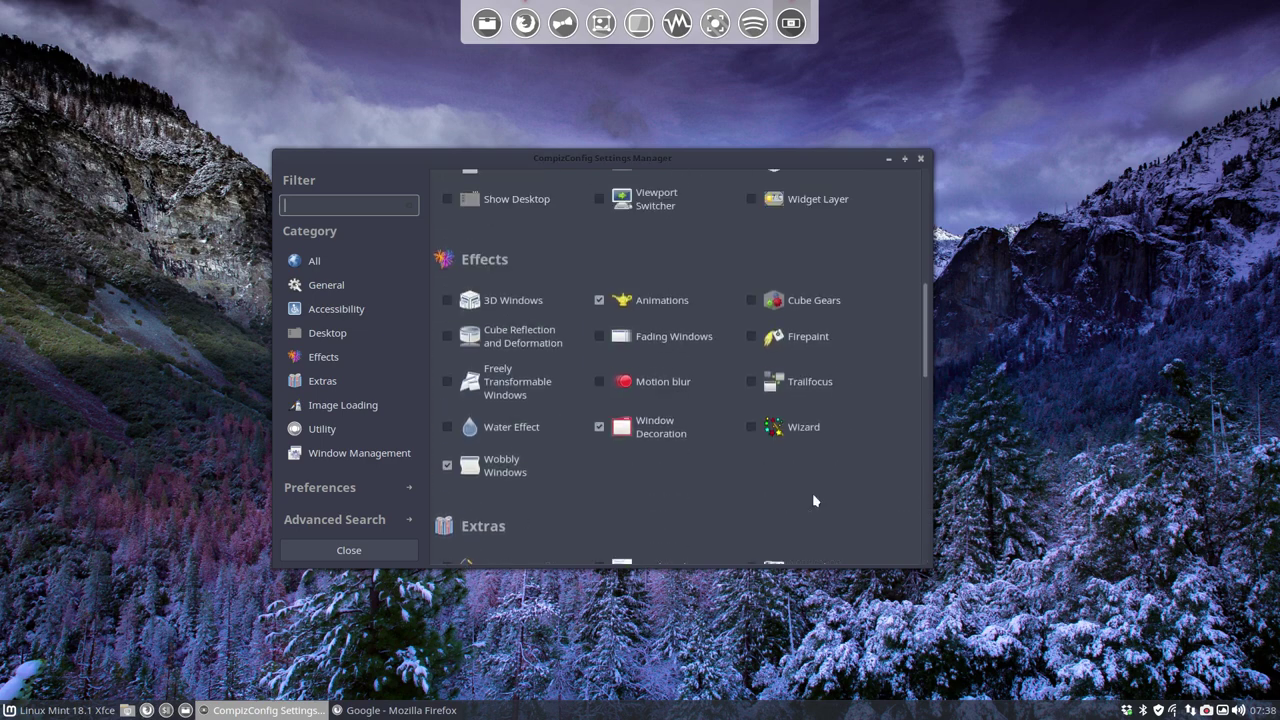
{"action": "scroll", "coordinate": [815, 492], "scroll_direction": "up", "scroll_amount": 4}
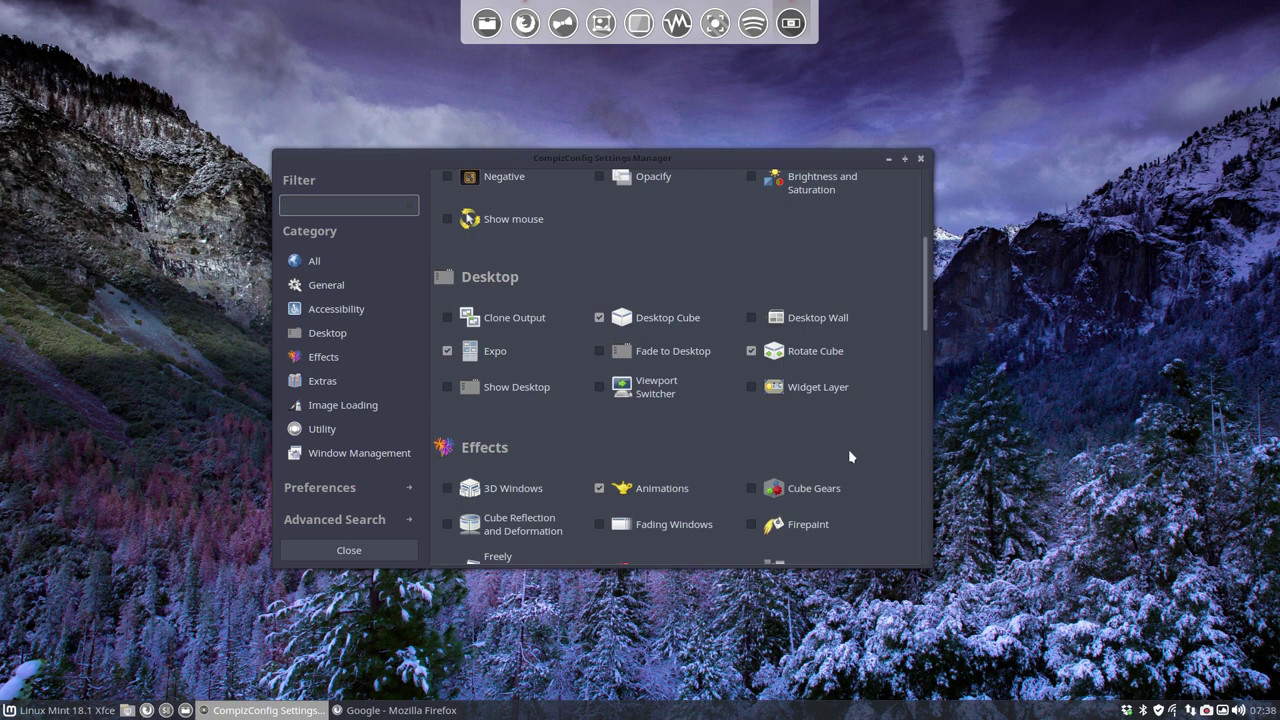
{"action": "scroll", "coordinate": [849, 456], "scroll_direction": "up", "scroll_amount": 3}
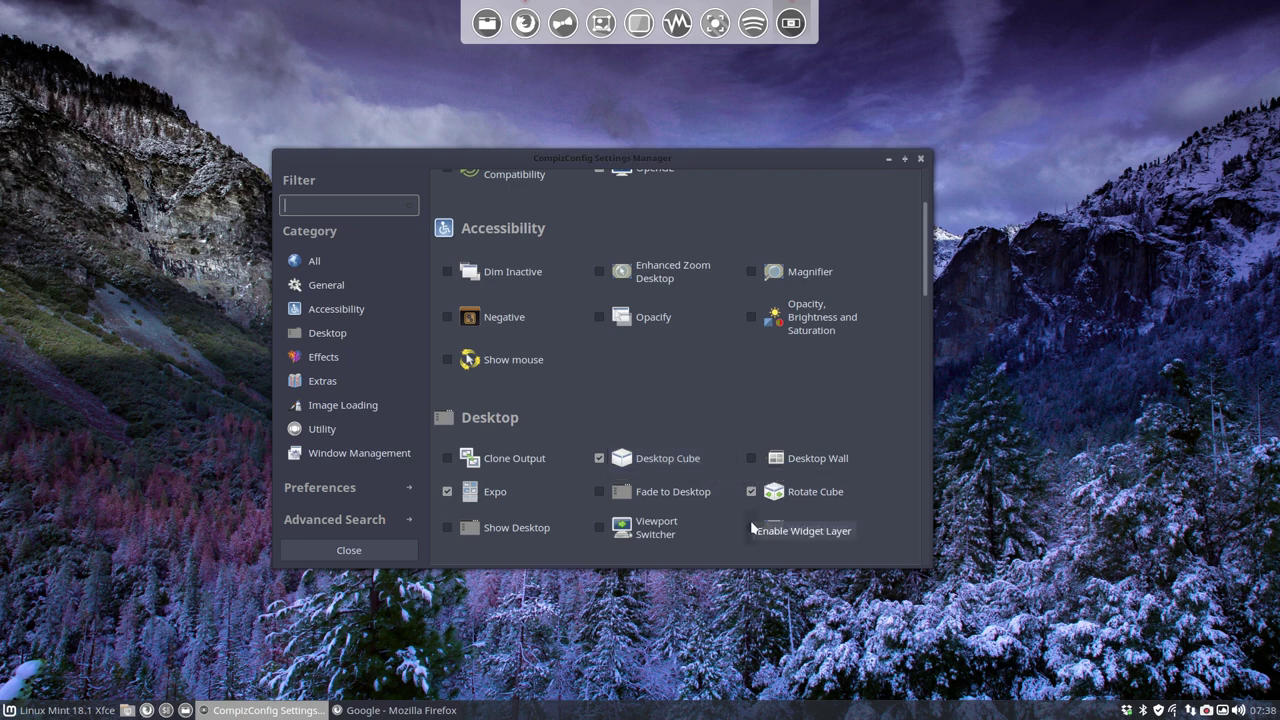
{"action": "scroll", "coordinate": [545, 380], "scroll_direction": "down", "scroll_amount": 3}
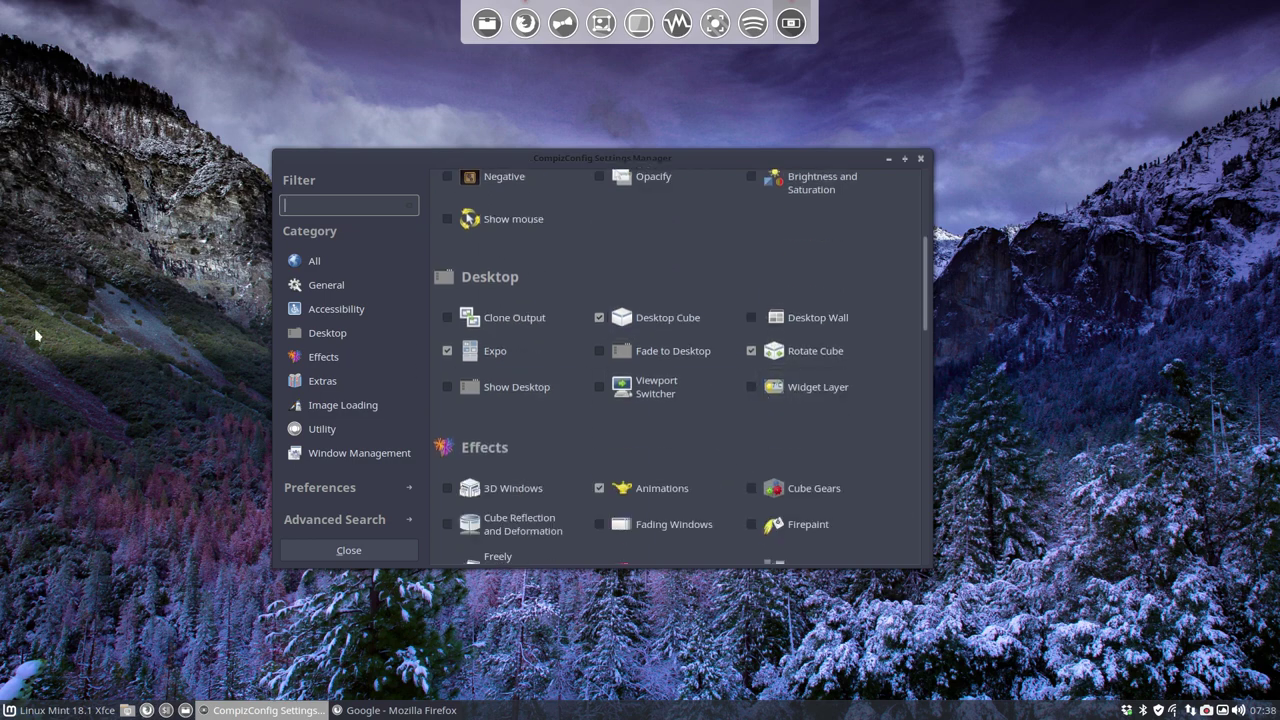
{"action": "left_click_drag", "start_coordinate": [105, 321], "coordinate": [750, 600]}
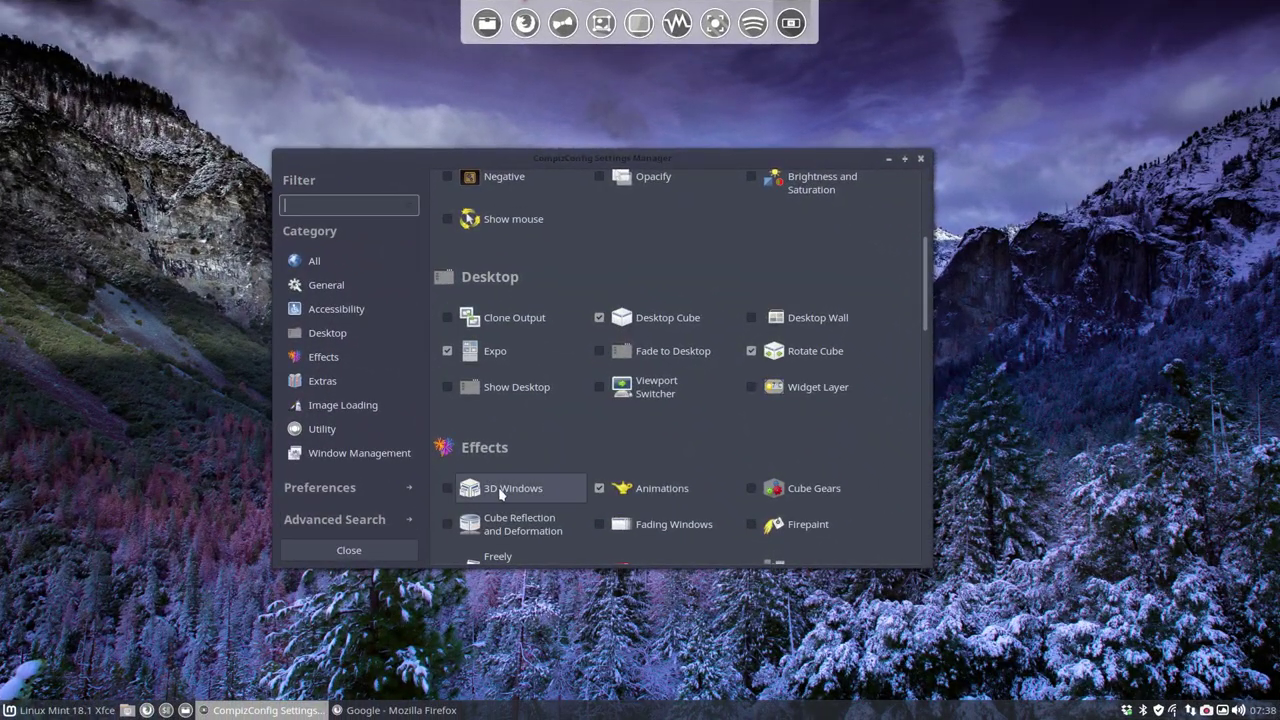
Enable the 3D Windows plugin and rotate the desktop cube to test it.
{"action": "scroll", "coordinate": [470, 490], "scroll_direction": "down", "scroll_amount": 1}
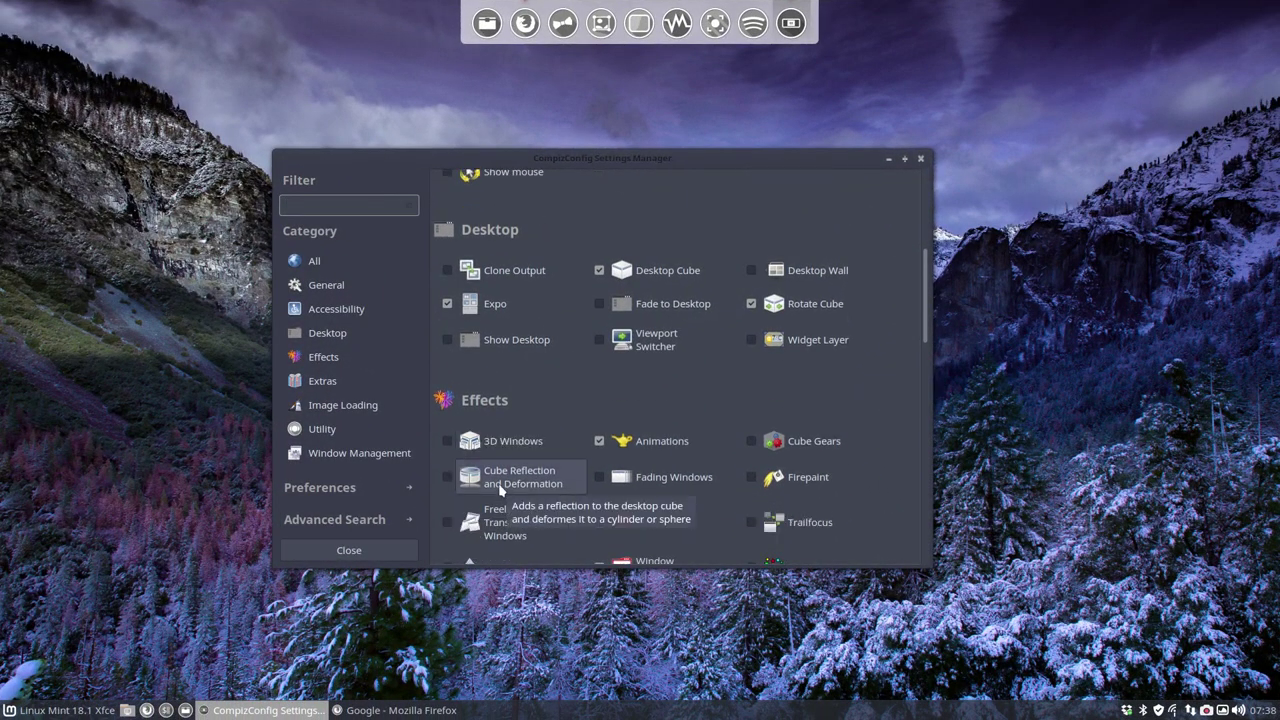
{"action": "left_click", "coordinate": [446, 440]}
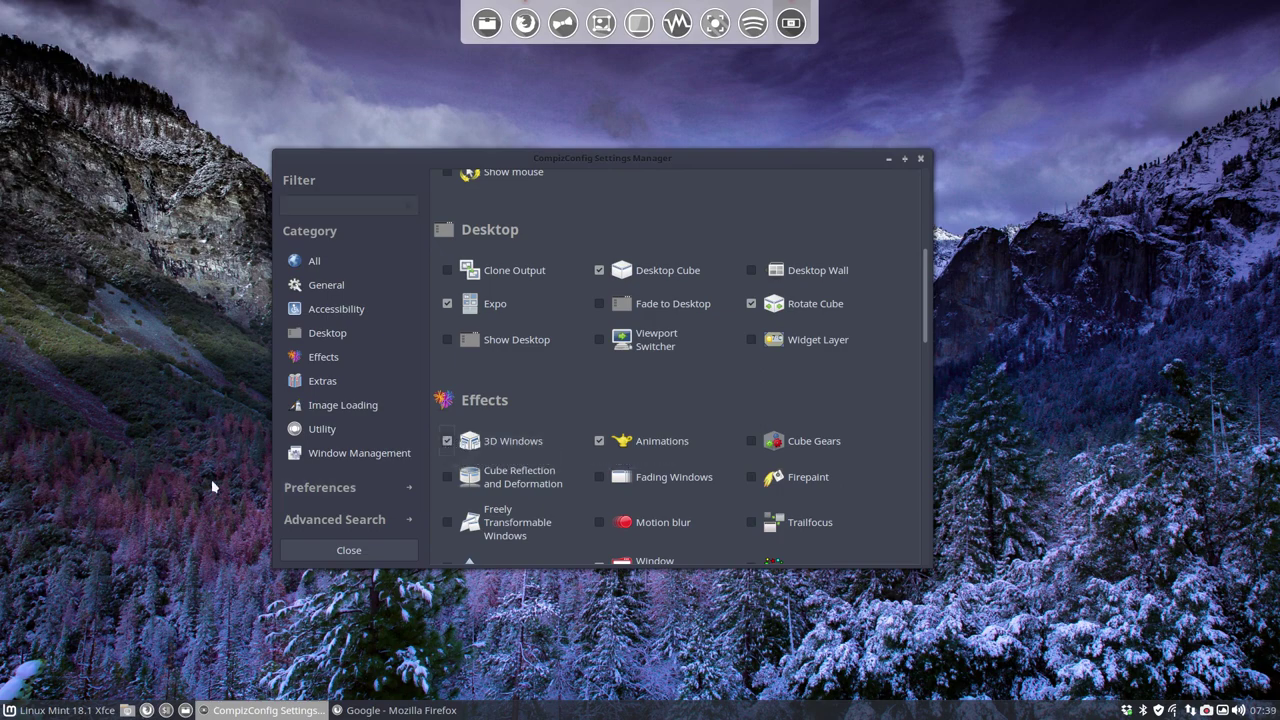
{"action": "left_click_drag", "start_coordinate": [150, 462], "coordinate": [420, 415]}
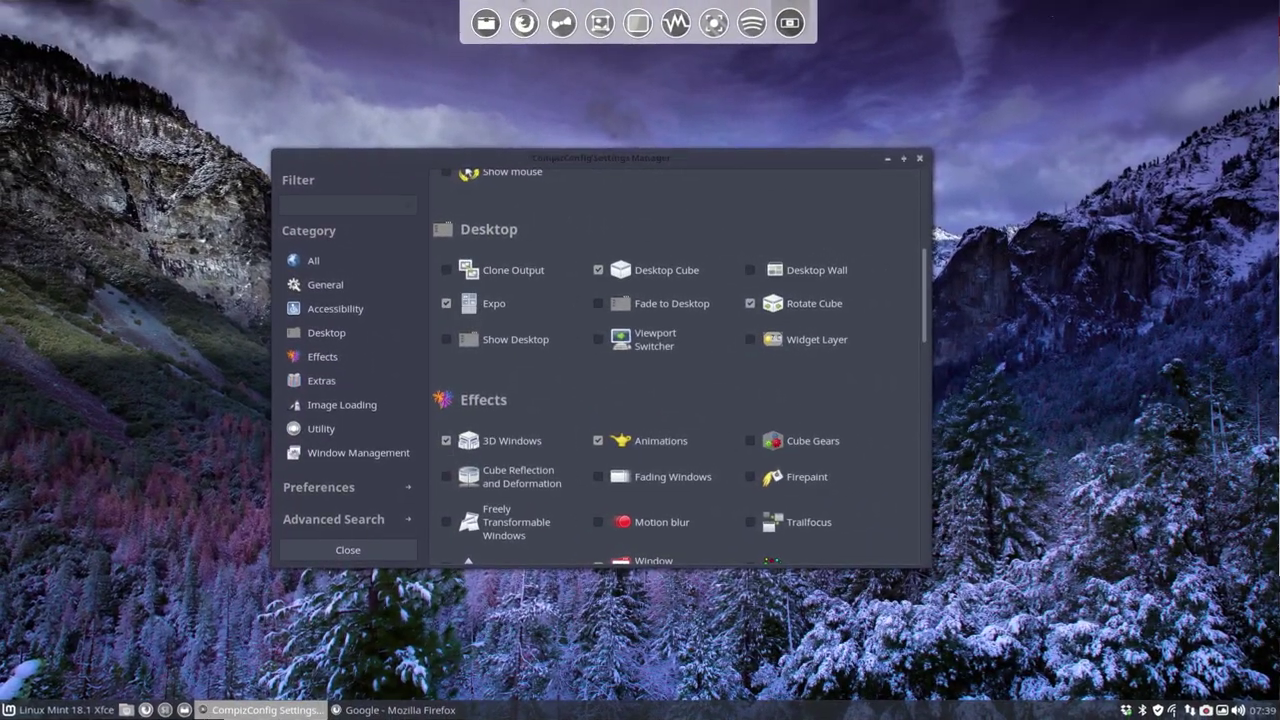
Set the 3D Windows plugin's Window Space to 19 and test it by rotating the desktop cube.
{"action": "left_click", "coordinate": [519, 453]}
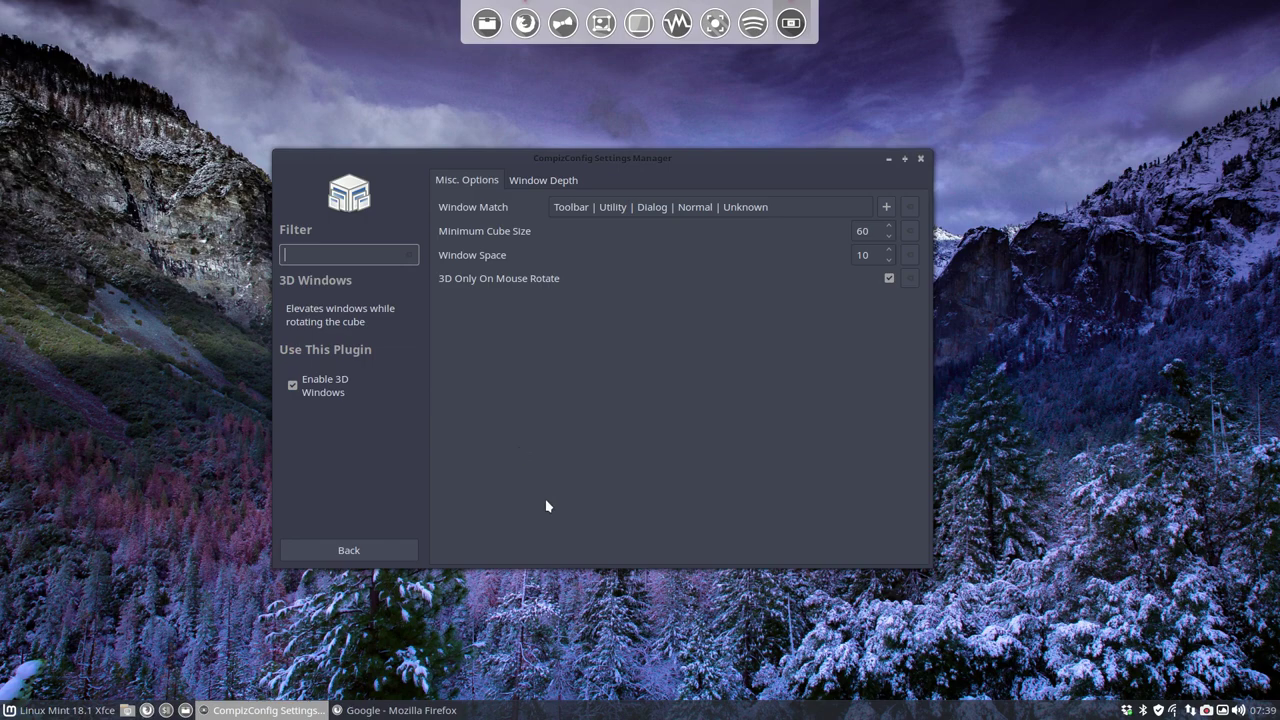
{"action": "left_click", "coordinate": [887, 251]}
{"action": "left_click_drag", "start_coordinate": [191, 413], "coordinate": [191, 470]}
Examine the 3D Windows plugin's Window Depth settings, including the individual Bevel Corners options, and return to the plugin overview.
{"action": "left_click", "coordinate": [547, 181]}
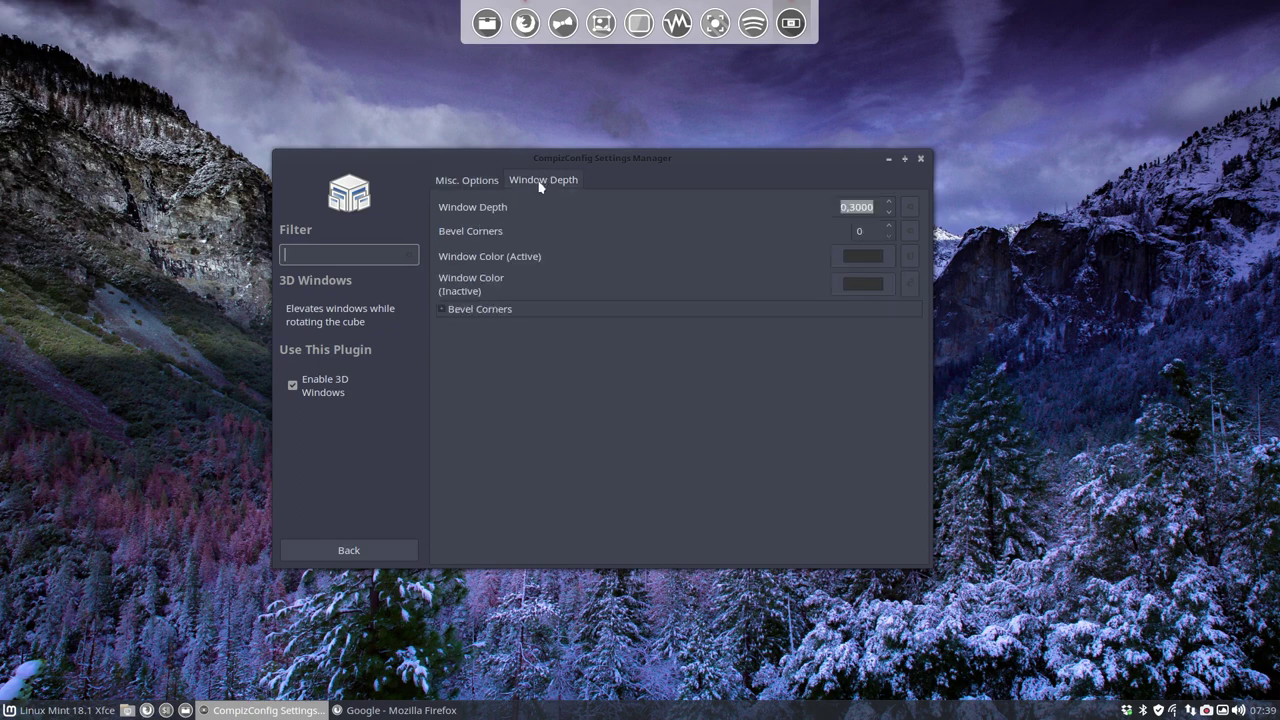
{"action": "left_click", "coordinate": [471, 181]}
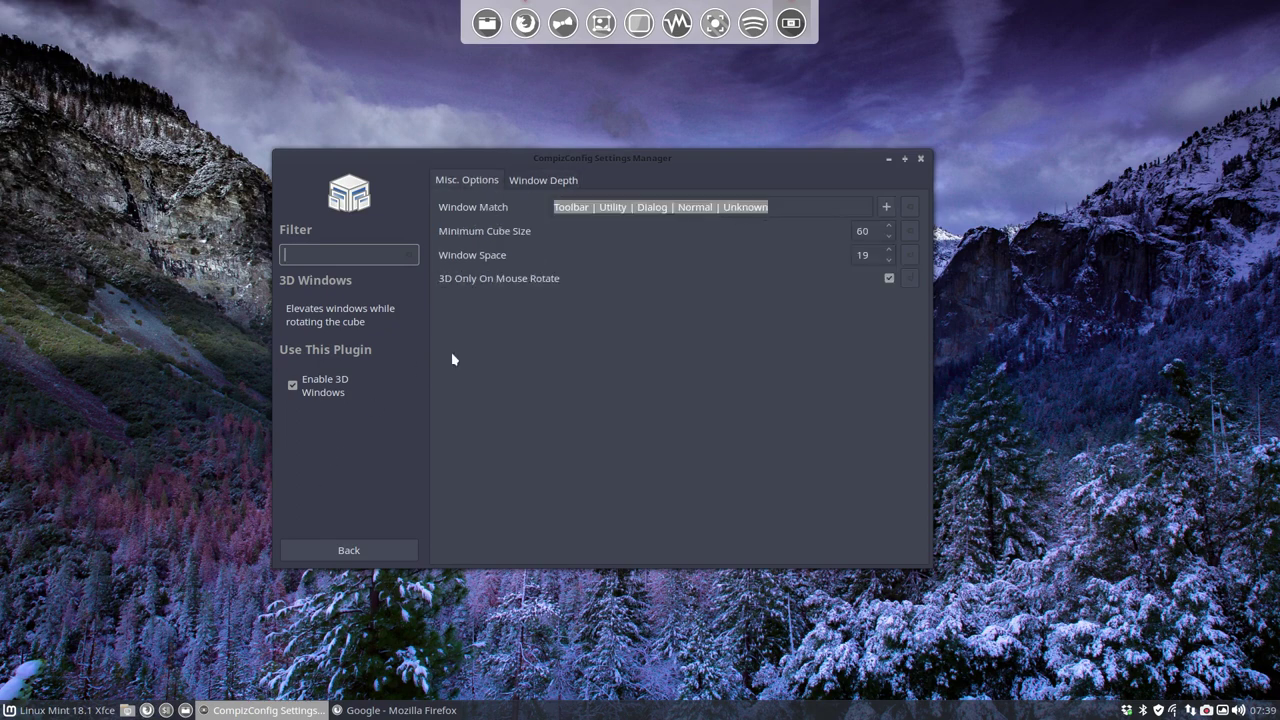
{"action": "left_click", "coordinate": [364, 554]}
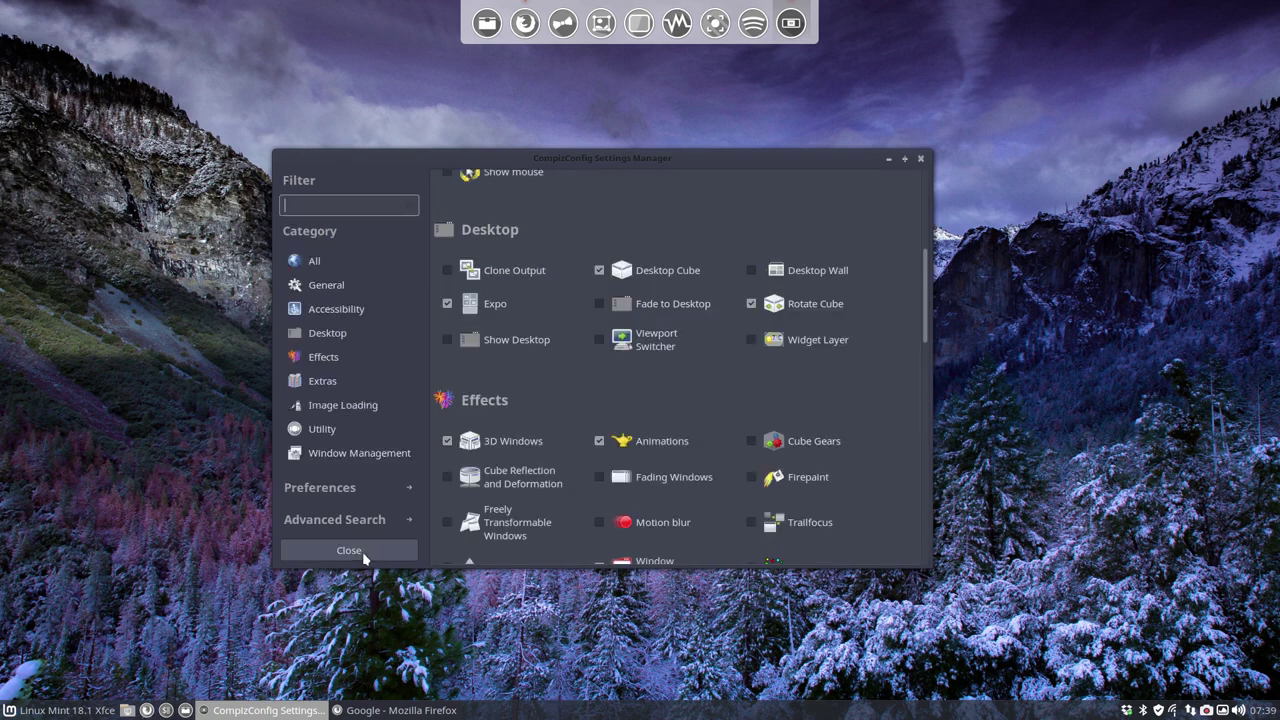
{"action": "left_click", "coordinate": [519, 451]}
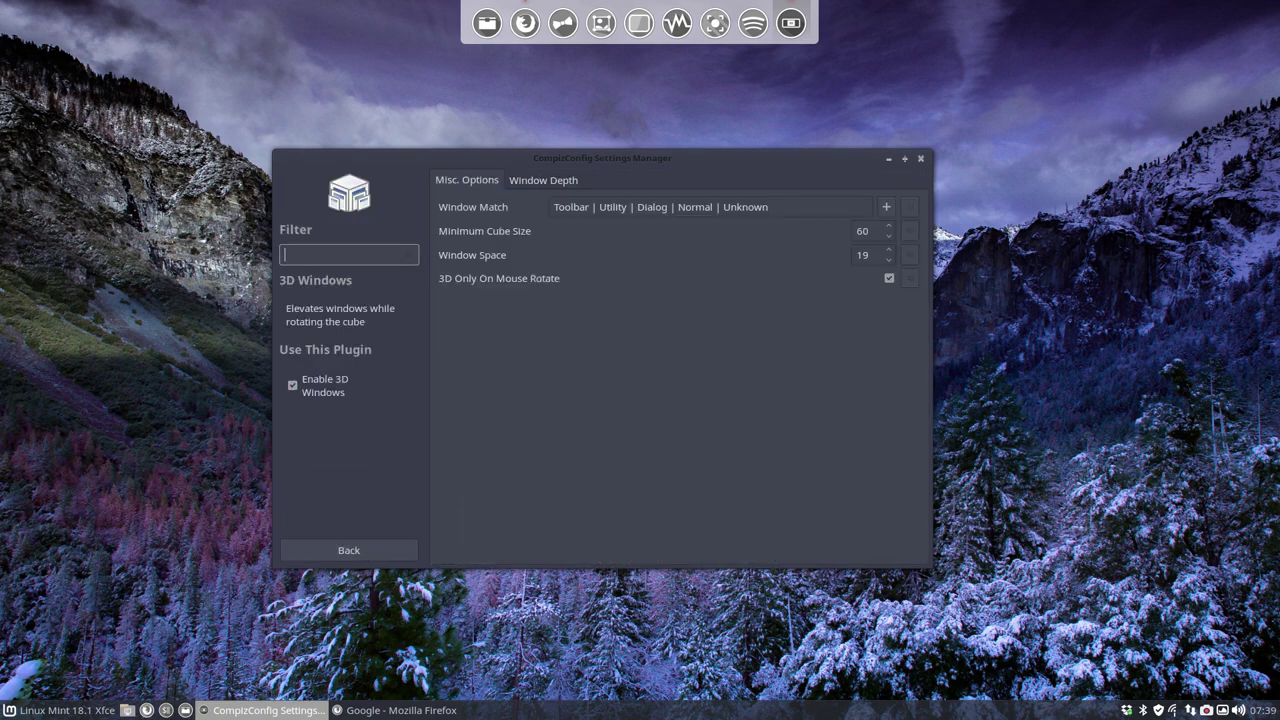
{"action": "left_click", "coordinate": [545, 185]}
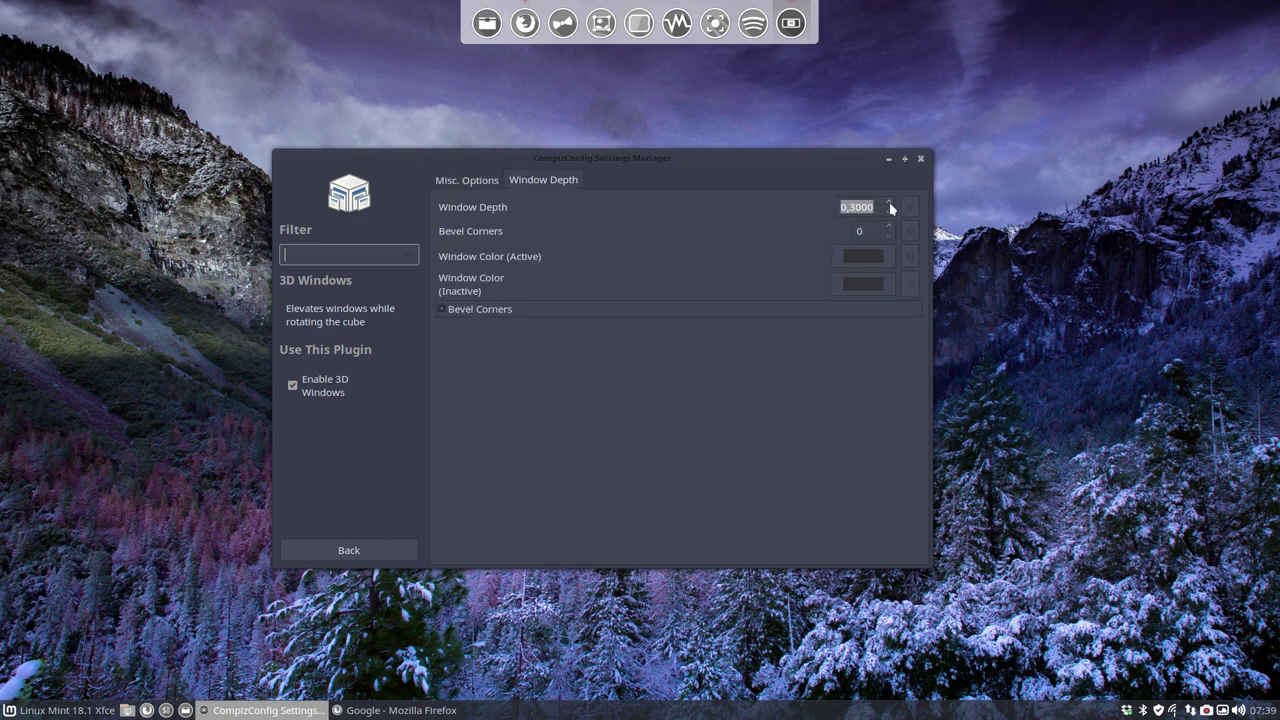
{"action": "left_click", "coordinate": [447, 309]}
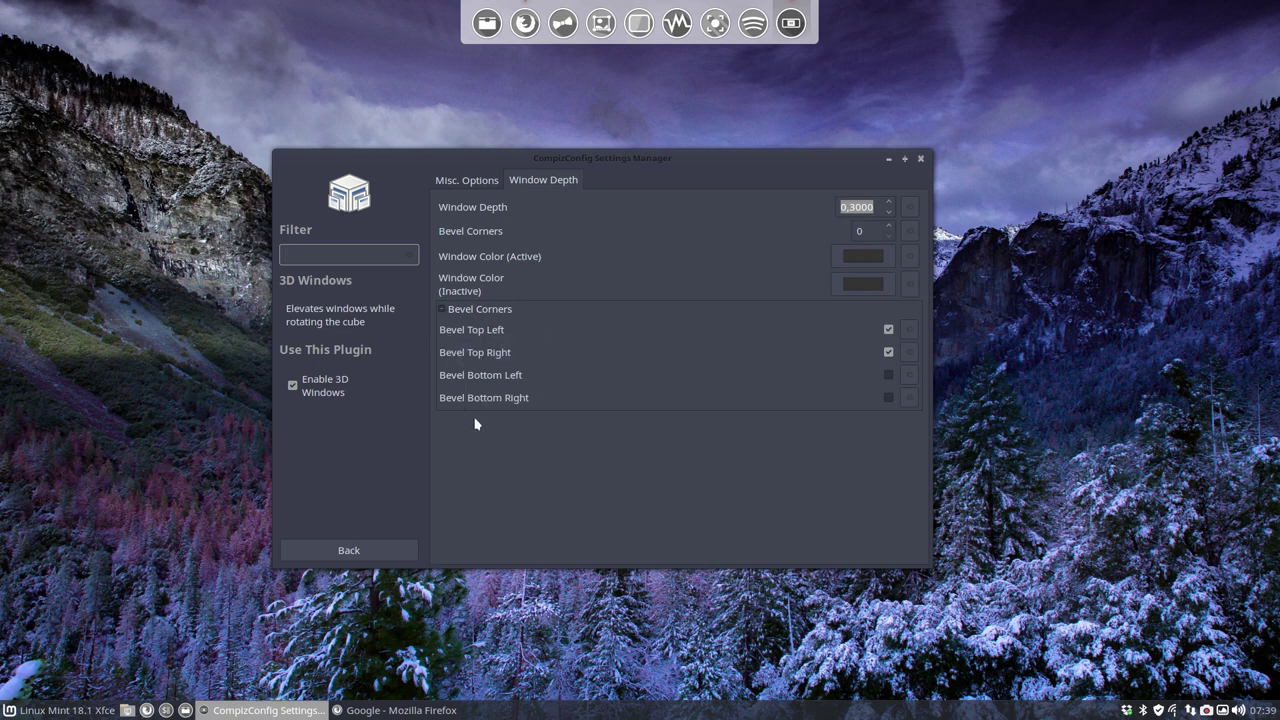
{"action": "left_click", "coordinate": [374, 550]}
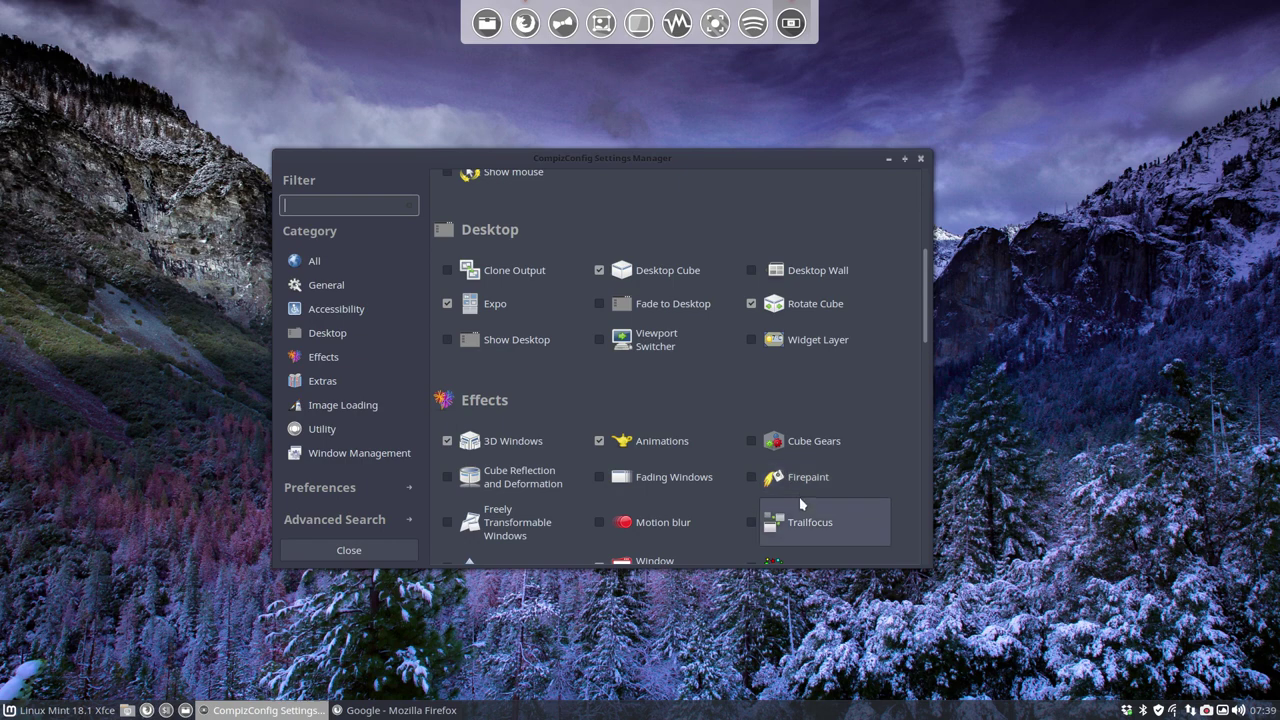
View the Rotate Cube plugin's general settings and bindings, and return to the plugin overview.
{"action": "left_click", "coordinate": [807, 305]}
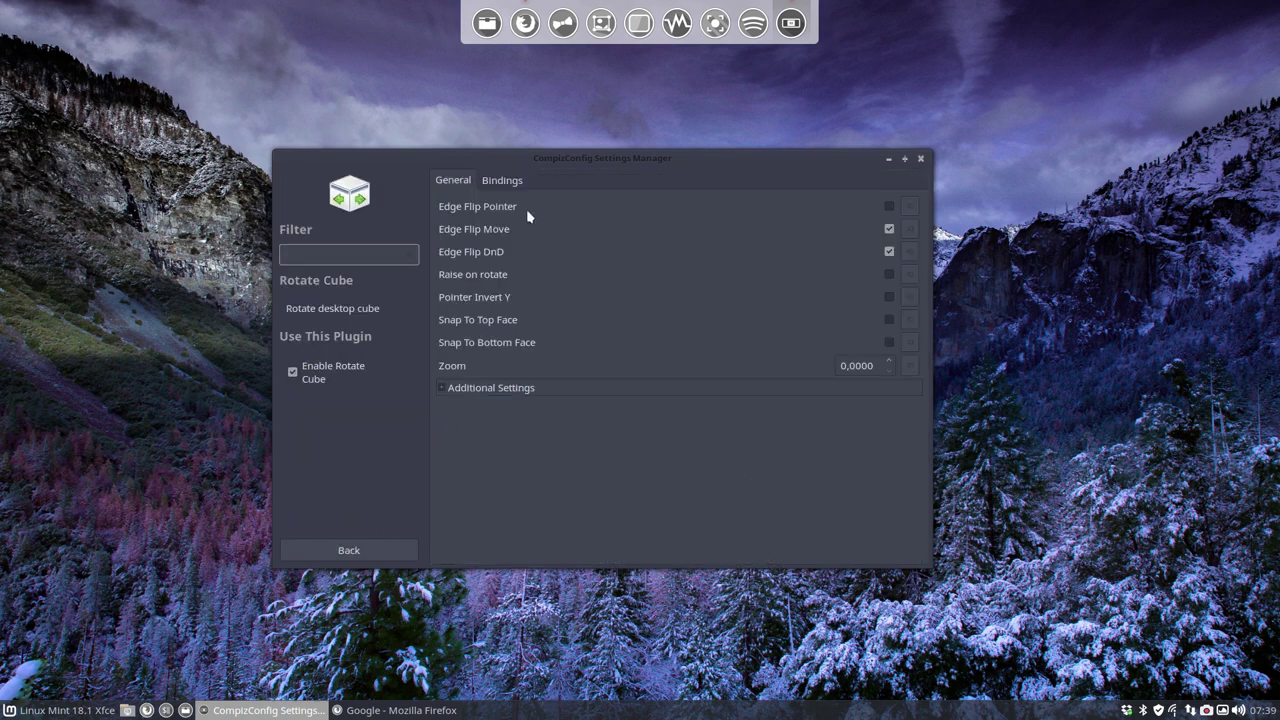
{"action": "left_click", "coordinate": [505, 182]}
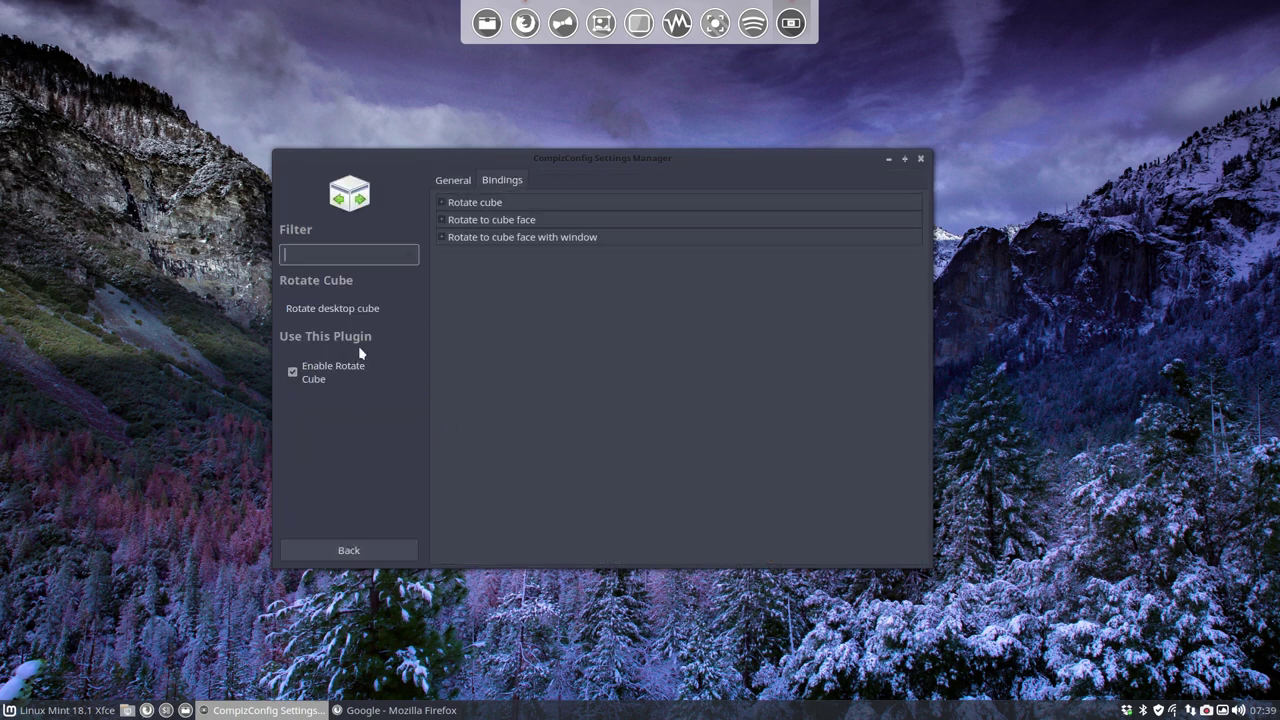
{"action": "left_click", "coordinate": [369, 546]}
Set the Desktop Cube plugin's Multi Output Mode to One big cube and return to the plugin overview.
{"action": "left_click", "coordinate": [656, 278]}
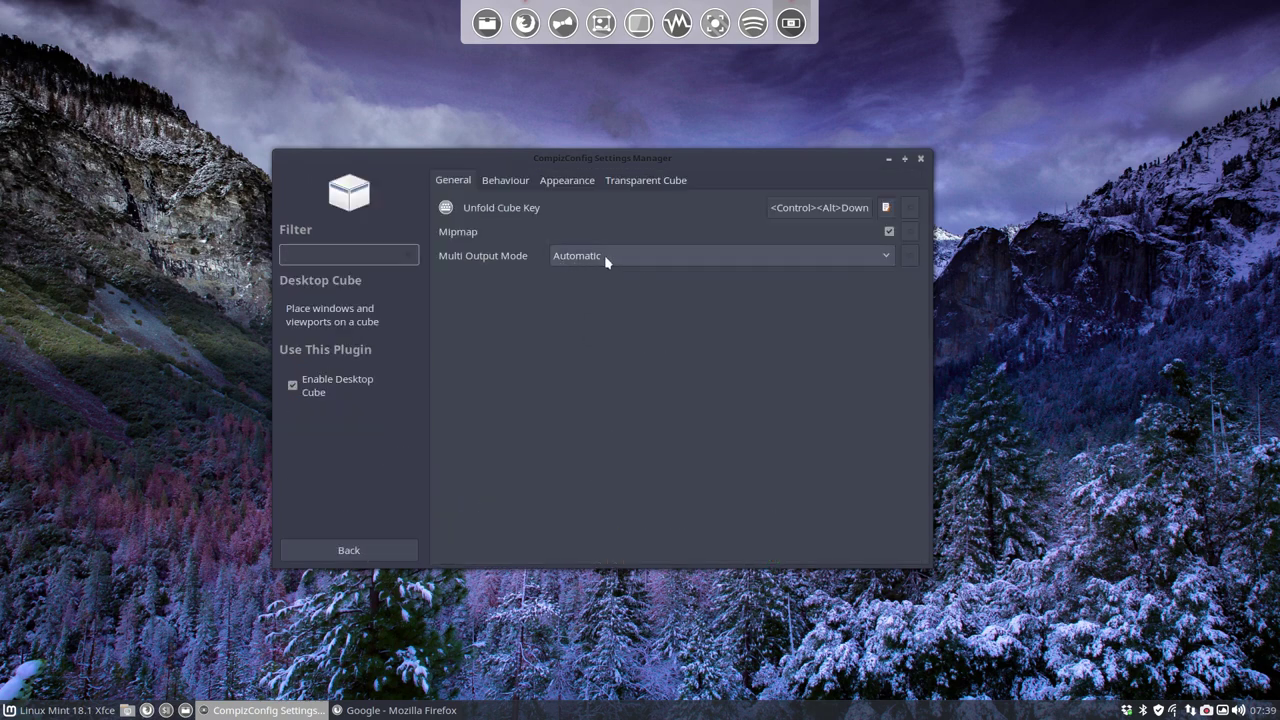
{"action": "left_click", "coordinate": [608, 262]}
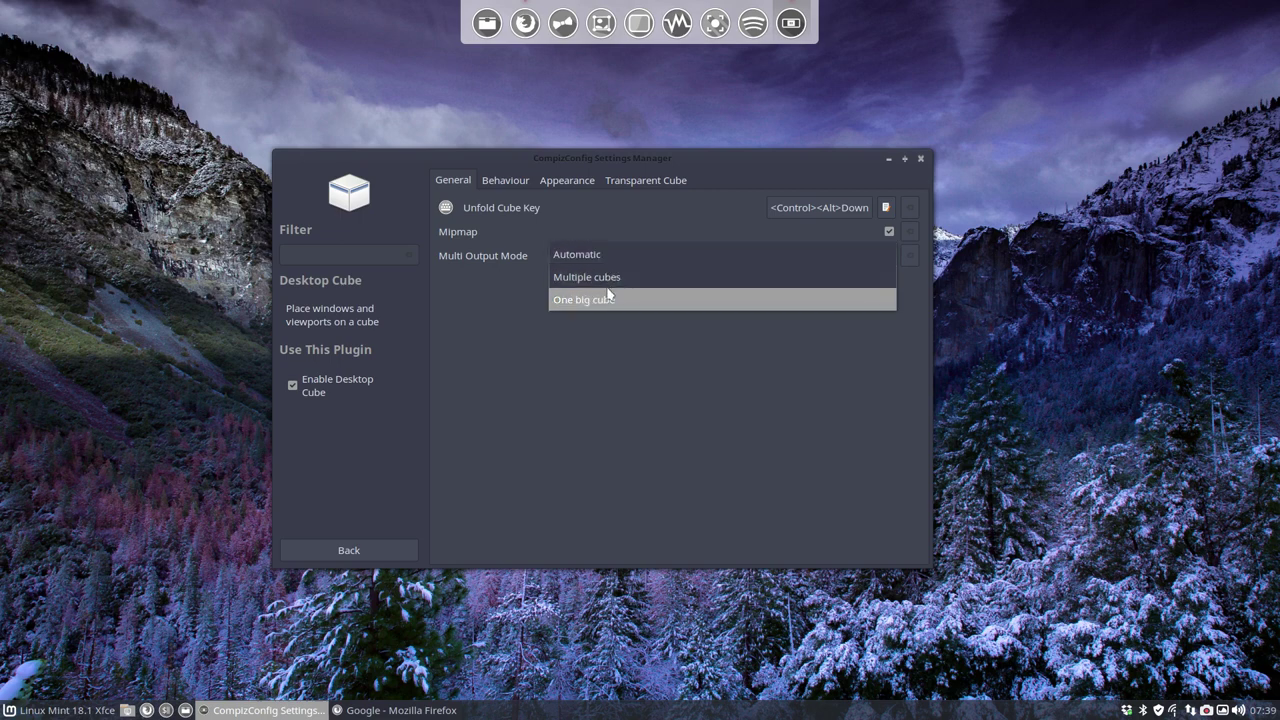
{"action": "left_click", "coordinate": [606, 299]}
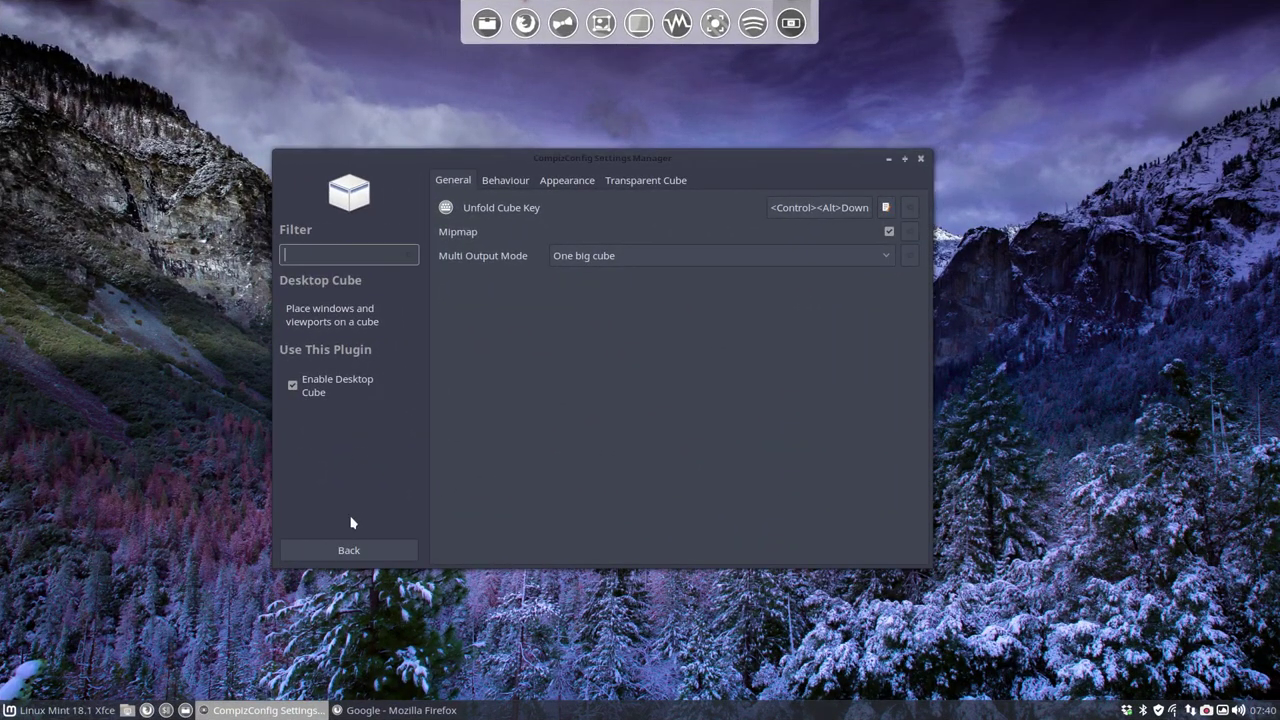
{"action": "left_click", "coordinate": [349, 550]}
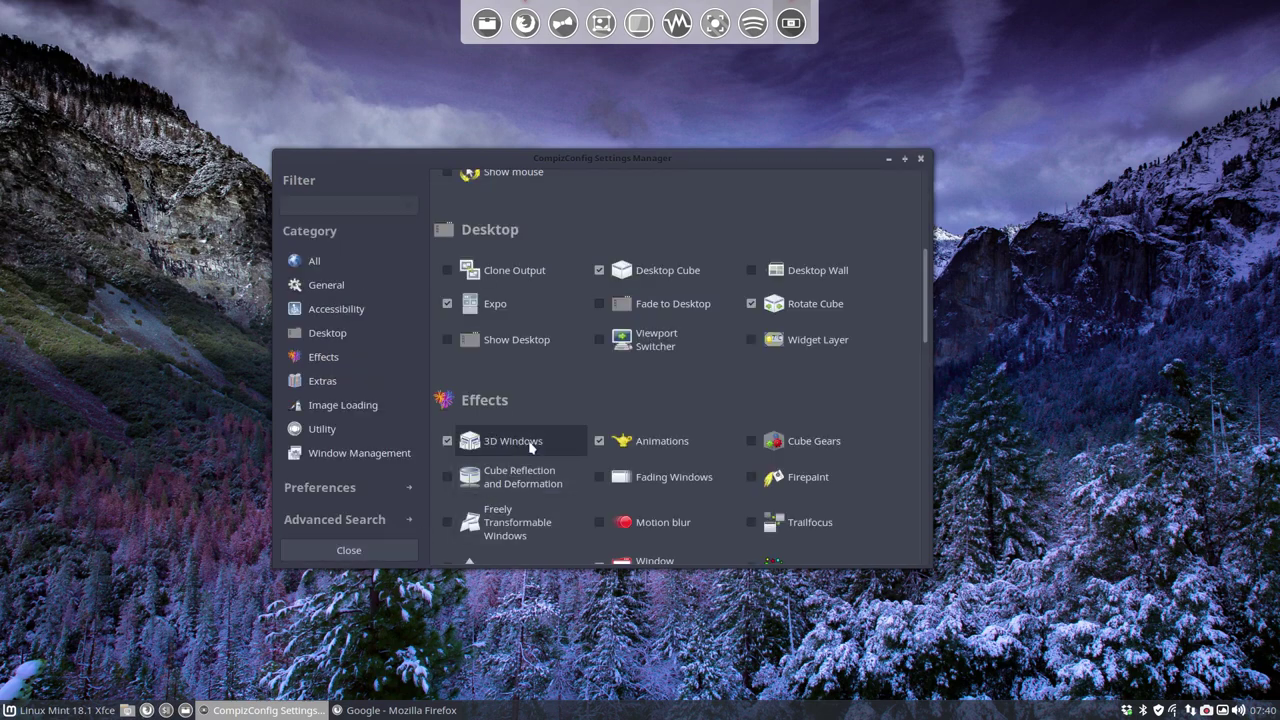
Set the 3D Windows plugin's Window Space to 7 and rotate the desktop cube to check the spacing.
{"action": "left_click", "coordinate": [531, 447]}
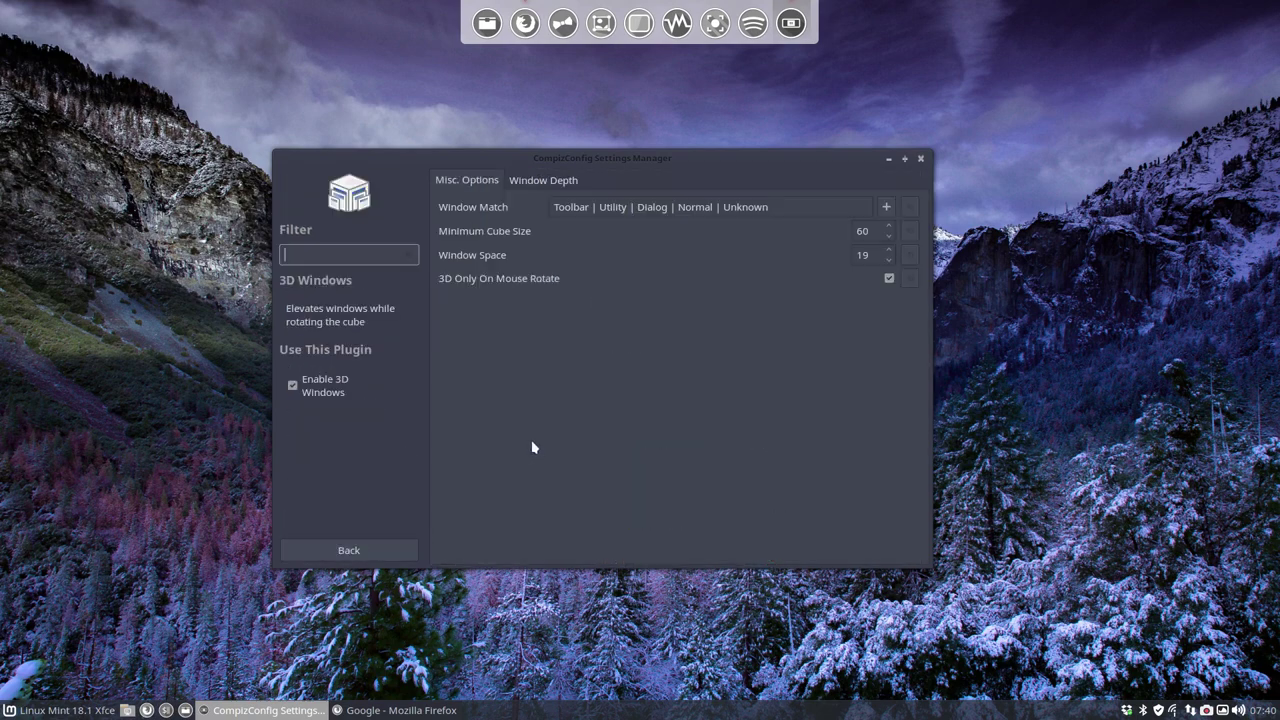
{"action": "left_click", "coordinate": [889, 262]}
{"action": "left_click", "coordinate": [889, 262]}
{"action": "left_click_drag", "start_coordinate": [783, 296], "coordinate": [640, 400]}
{"action": "key", "text": "ctrl+alt+Left"}
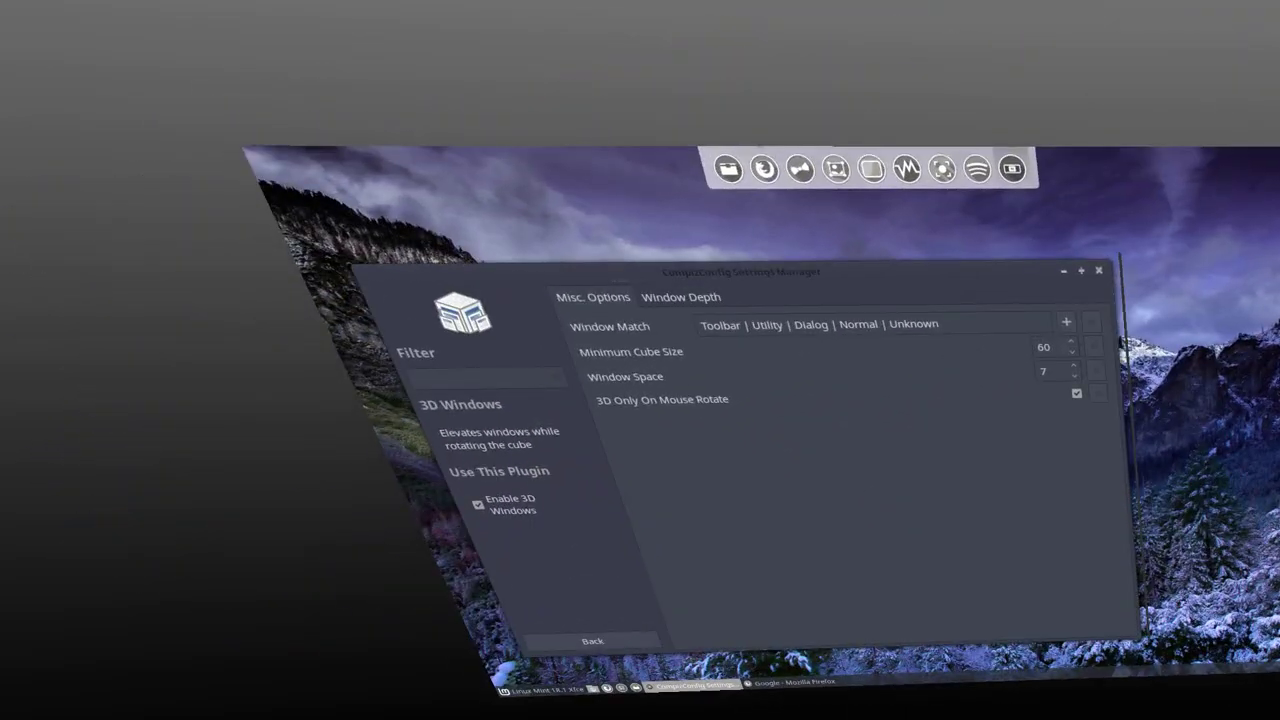
Reduce the 3D Windows plugin's Window Depth value and return to the plugin overview.
{"action": "left_click", "coordinate": [550, 182]}
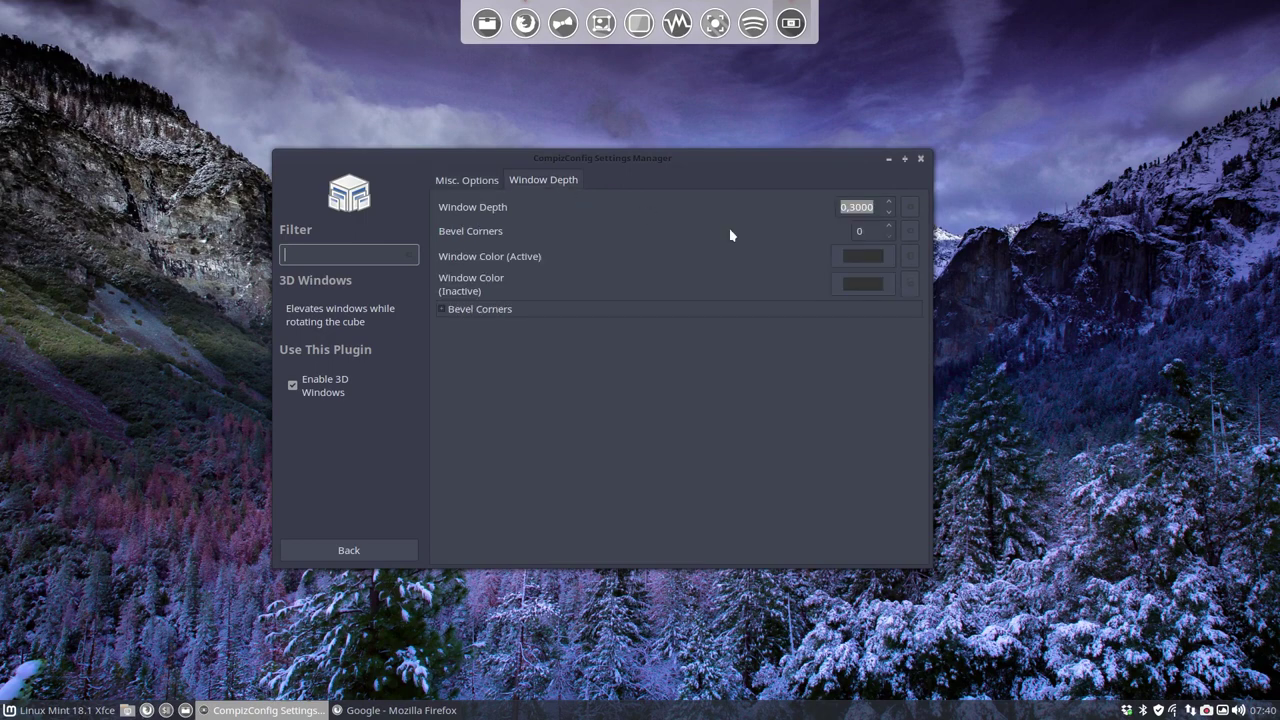
{"action": "left_click", "coordinate": [889, 211]}
{"action": "left_click", "coordinate": [889, 211]}
{"action": "left_click", "coordinate": [343, 551]}
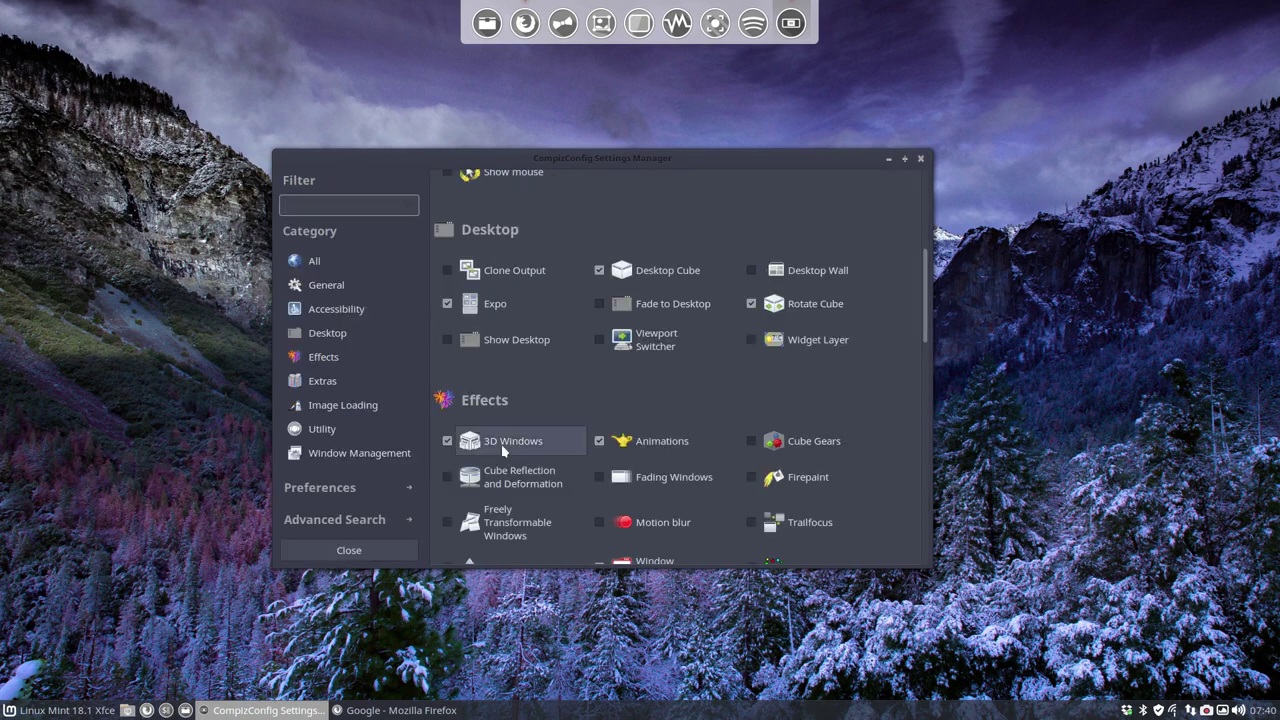